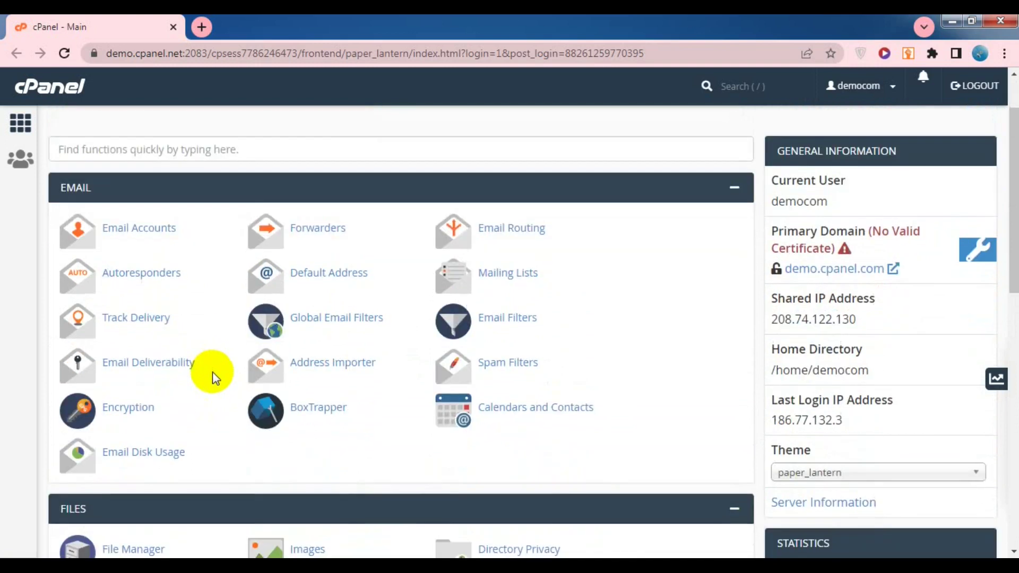
Step: Collapse the Files section, open Email Accounts in a new tab and bring up the form for creating an email account
{"action": "left_click", "coordinate": [726, 519]}
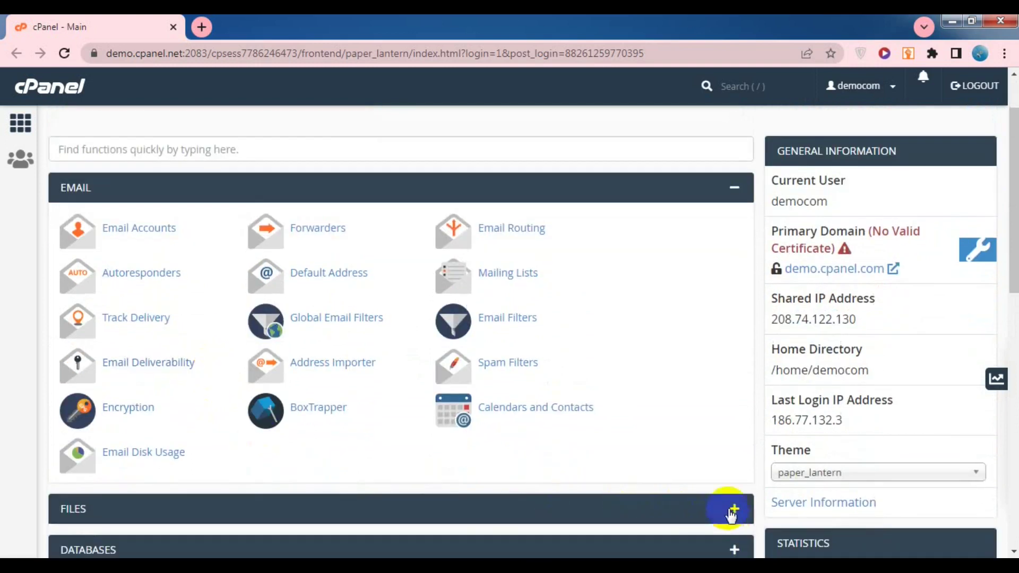
{"action": "right_click", "coordinate": [135, 241]}
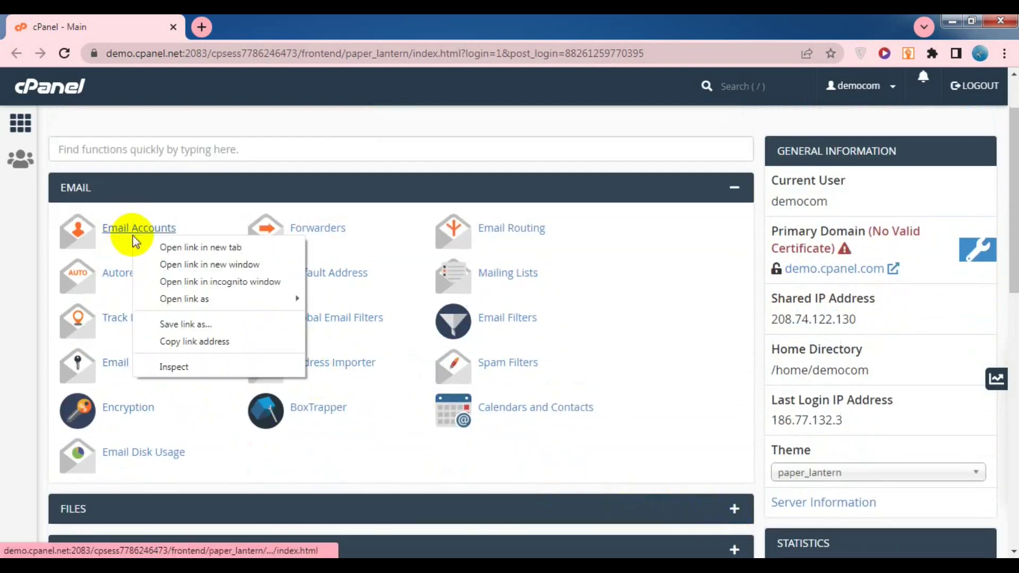
{"action": "left_click", "coordinate": [172, 250]}
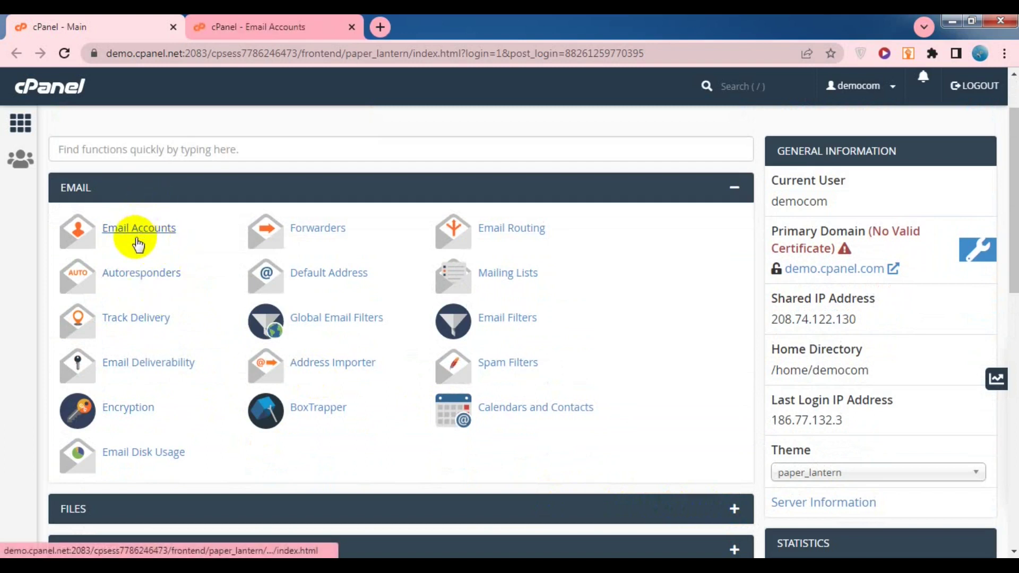
{"action": "left_click", "coordinate": [238, 27]}
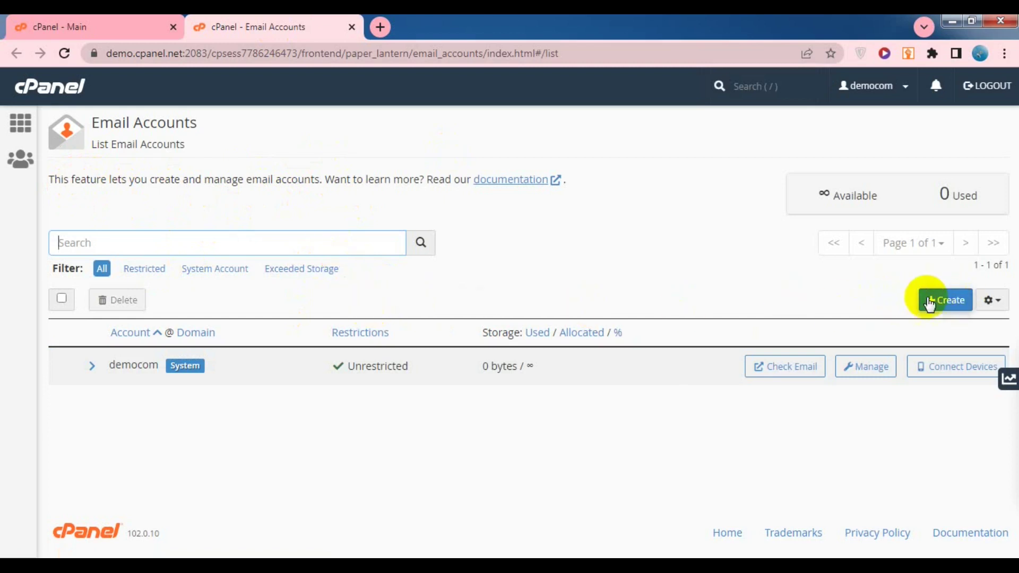
{"action": "left_click", "coordinate": [934, 300]}
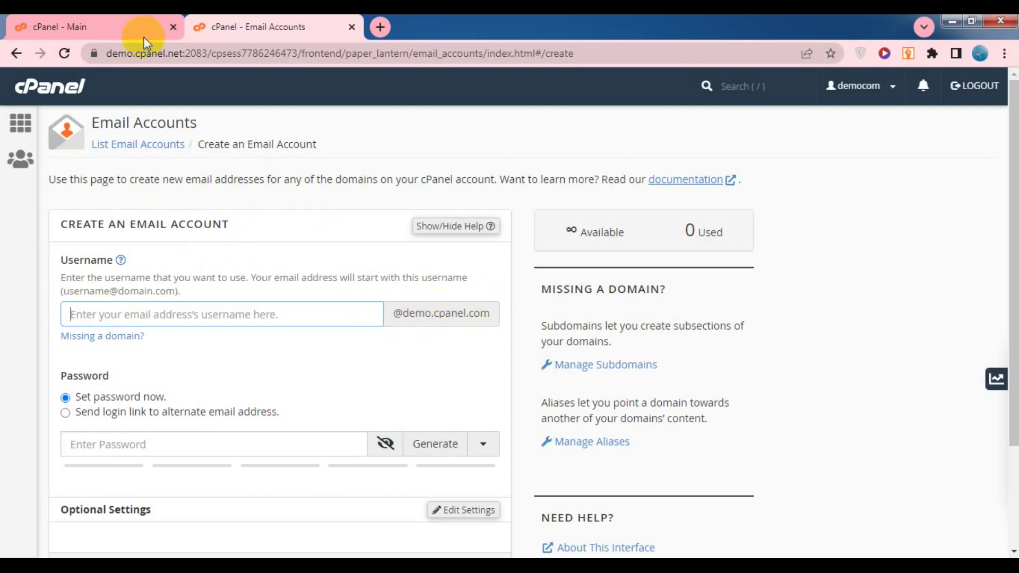
Step: Check the primary domain in the main page's general information, then return to the email account creation form
{"action": "left_click", "coordinate": [72, 27]}
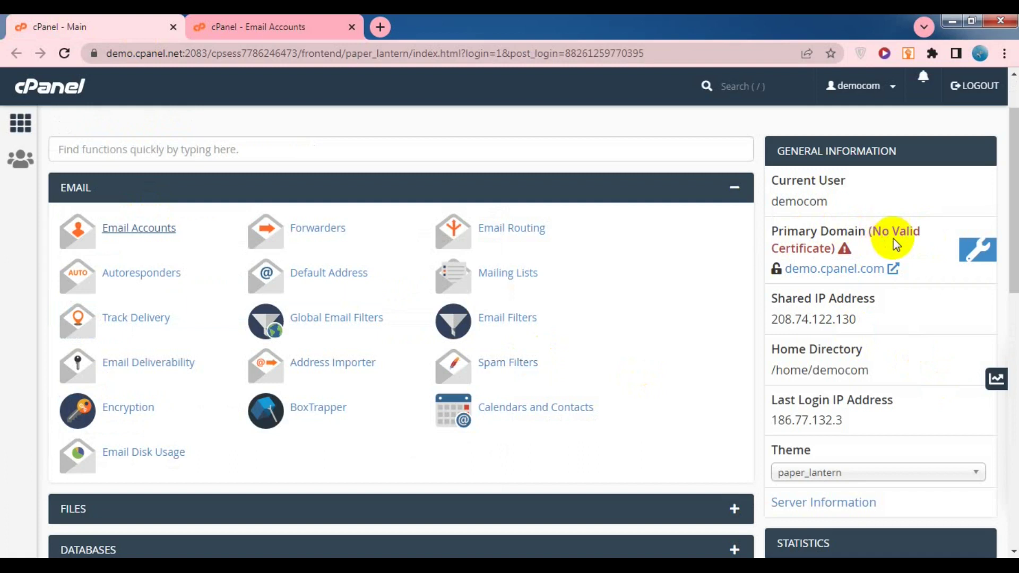
{"action": "left_click", "coordinate": [843, 250]}
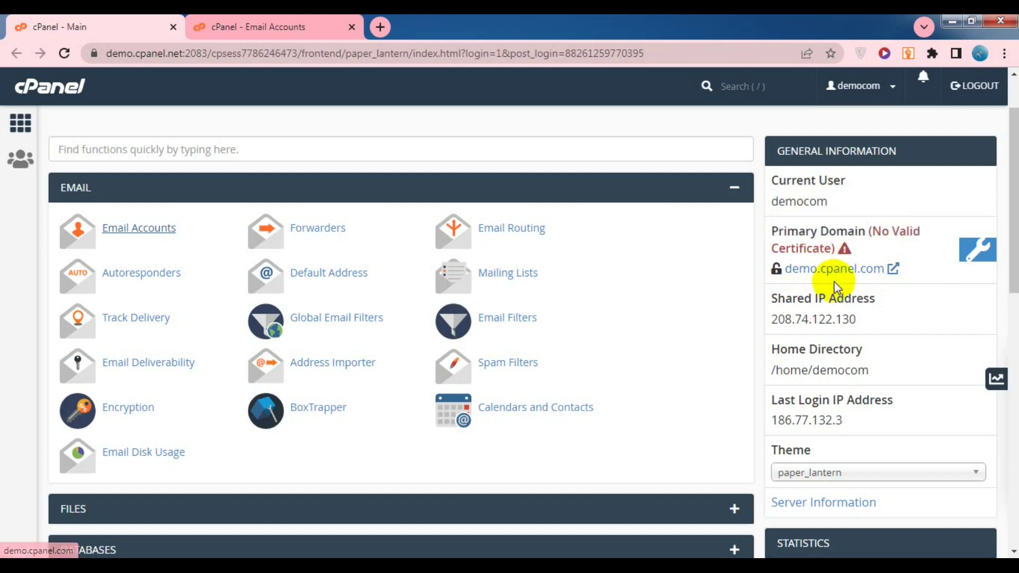
{"action": "left_click", "coordinate": [225, 29]}
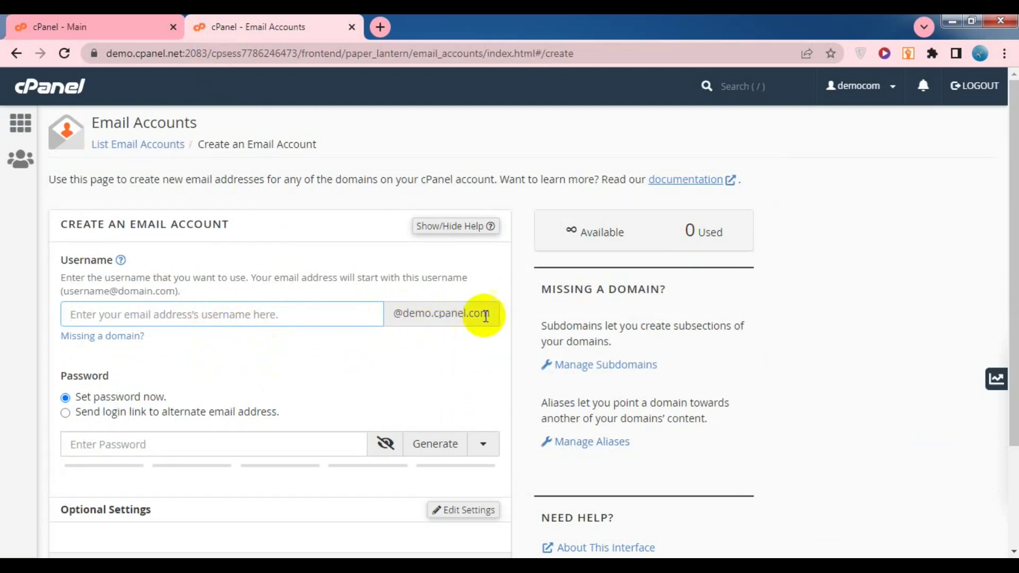
Step: Enter support as the new email account's username, fill the password field with the browser's suggested password and reveal it
{"action": "type", "text": "support"}
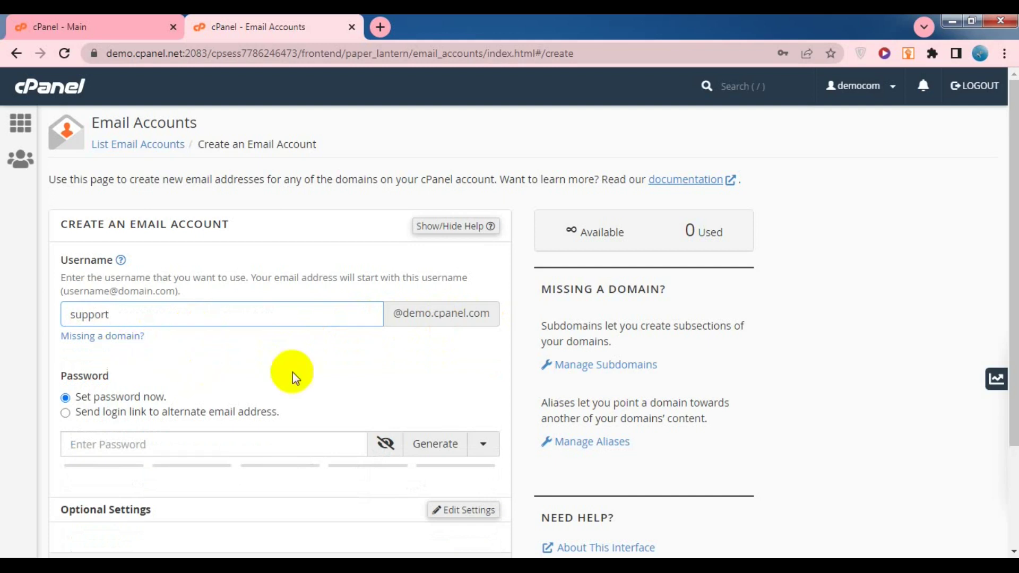
{"action": "left_click", "coordinate": [143, 445]}
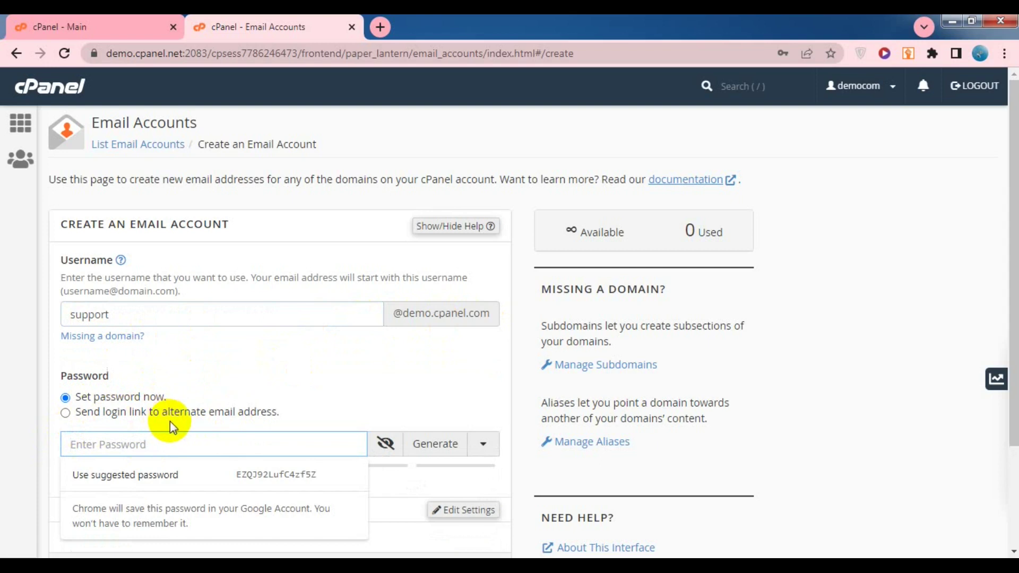
{"action": "scroll", "coordinate": [196, 427], "scroll_direction": "down", "scroll_amount": 2}
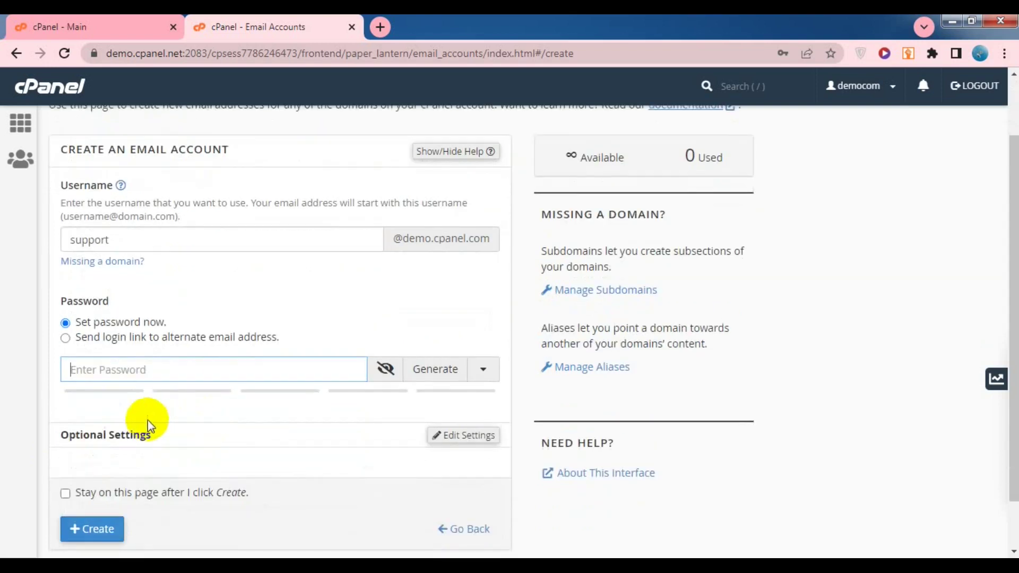
{"action": "scroll", "coordinate": [246, 419], "scroll_direction": "down", "scroll_amount": 1}
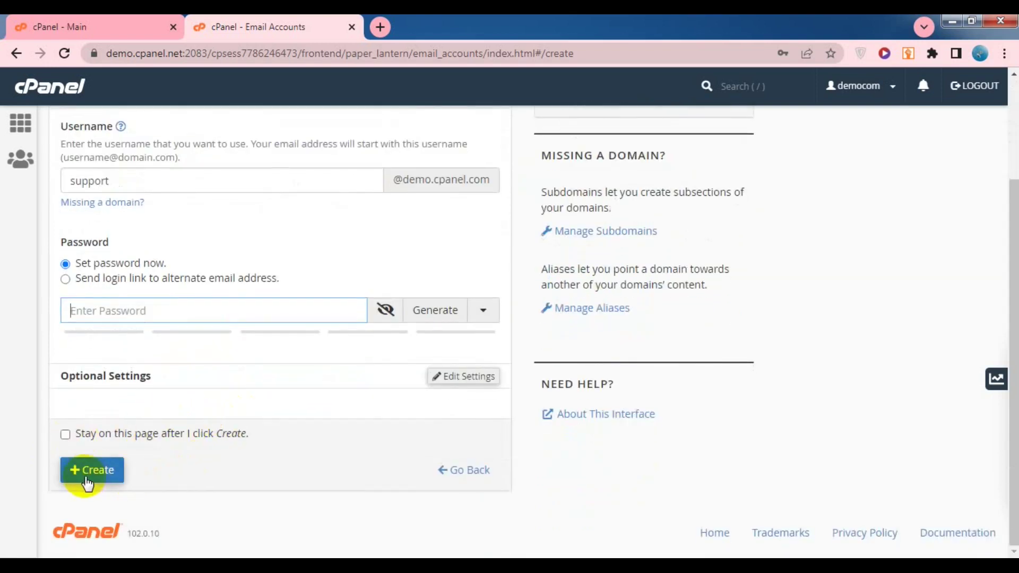
{"action": "left_click", "coordinate": [119, 308]}
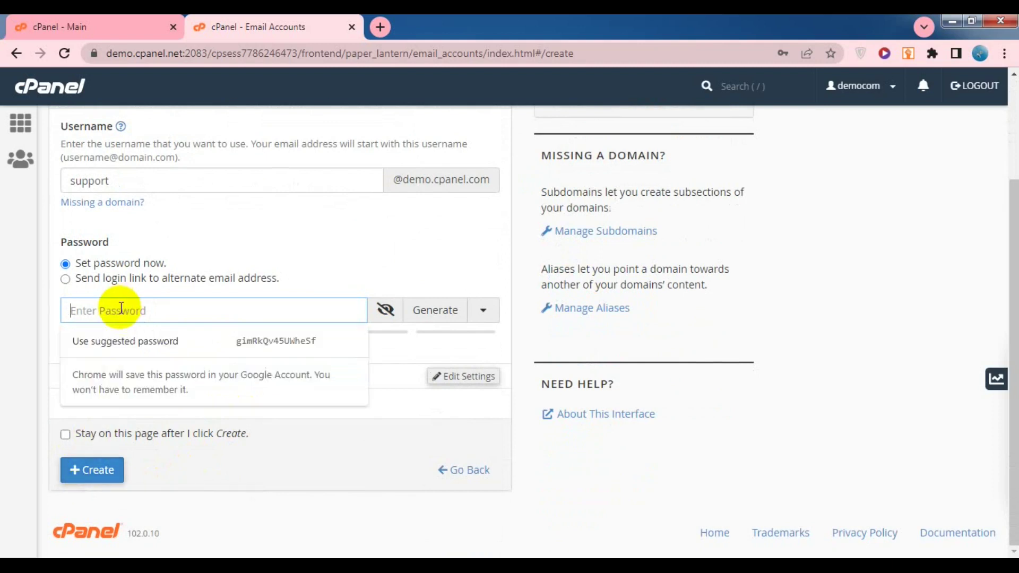
{"action": "left_click", "coordinate": [121, 340]}
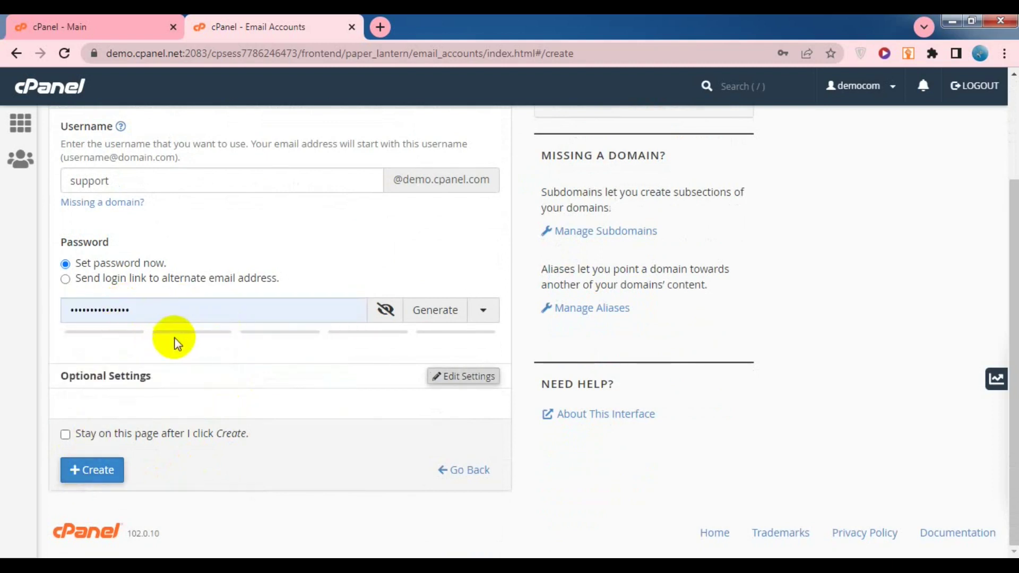
{"action": "left_click", "coordinate": [381, 319]}
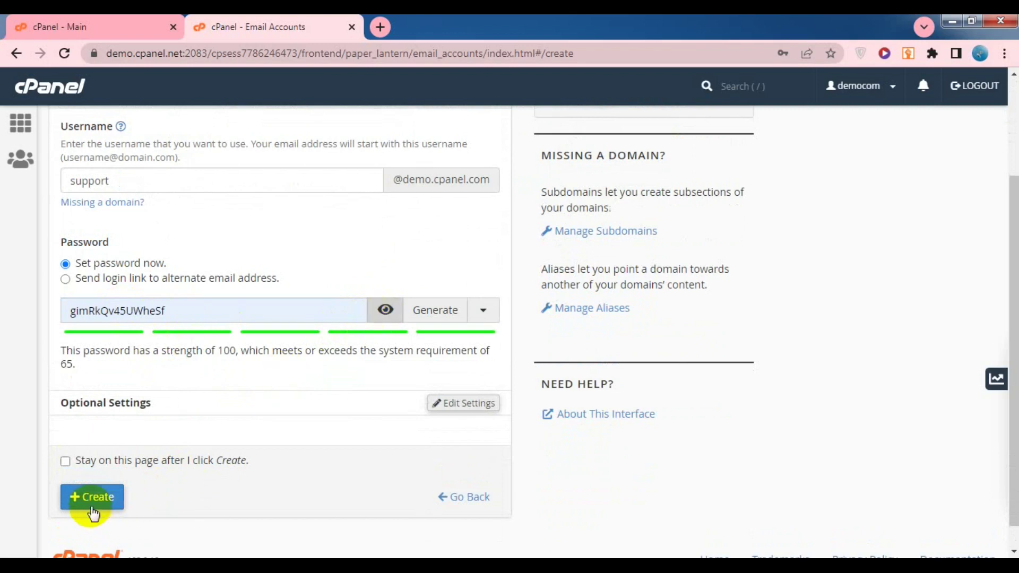
{"action": "scroll", "coordinate": [93, 507], "scroll_direction": "up", "scroll_amount": 3}
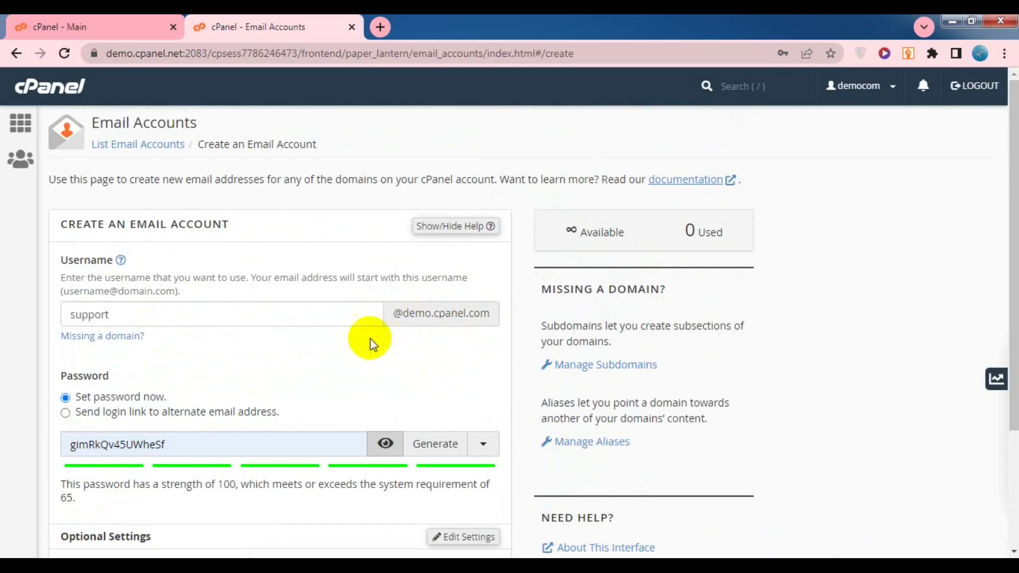
{"action": "scroll", "coordinate": [270, 323], "scroll_direction": "down", "scroll_amount": 3}
{"action": "scroll", "coordinate": [270, 322], "scroll_direction": "up", "scroll_amount": 3}
{"action": "scroll", "coordinate": [270, 323], "scroll_direction": "down", "scroll_amount": 3}
{"action": "scroll", "coordinate": [270, 322], "scroll_direction": "up", "scroll_amount": 3}
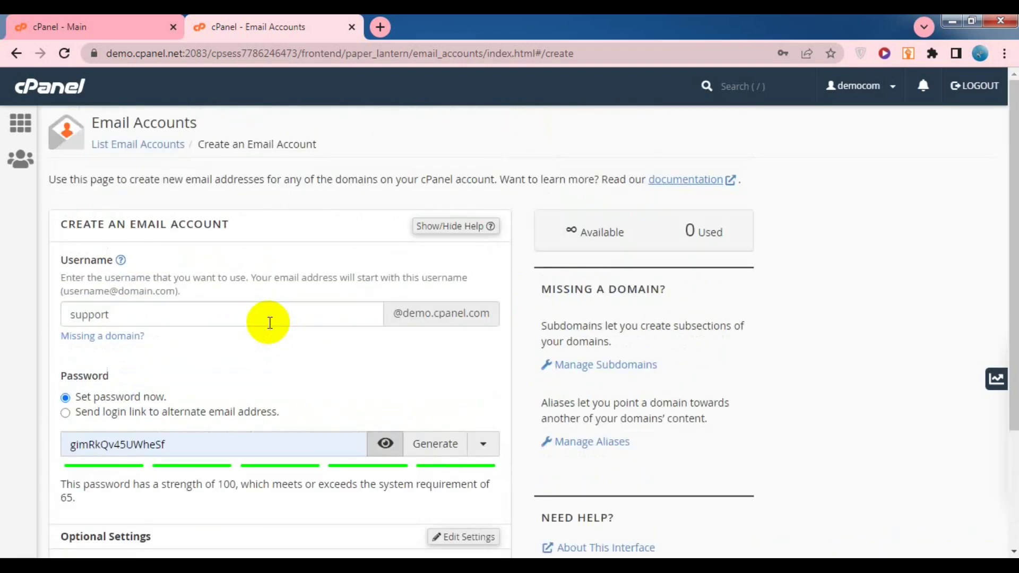
Step: Open Autoresponders from the main page in a new tab and close the Email Accounts tab
{"action": "left_click", "coordinate": [71, 25]}
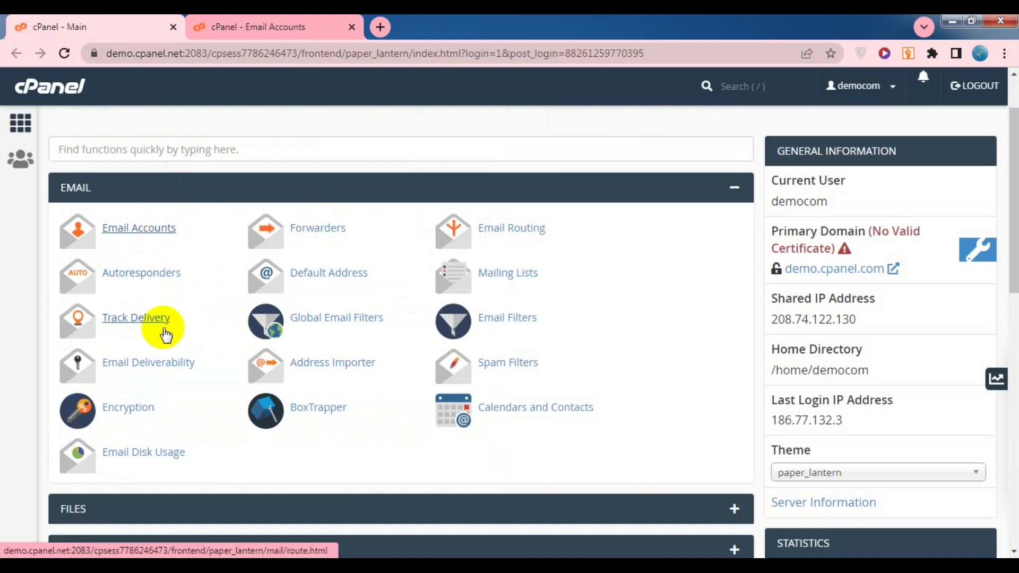
{"action": "right_click", "coordinate": [156, 282]}
{"action": "left_click", "coordinate": [194, 293]}
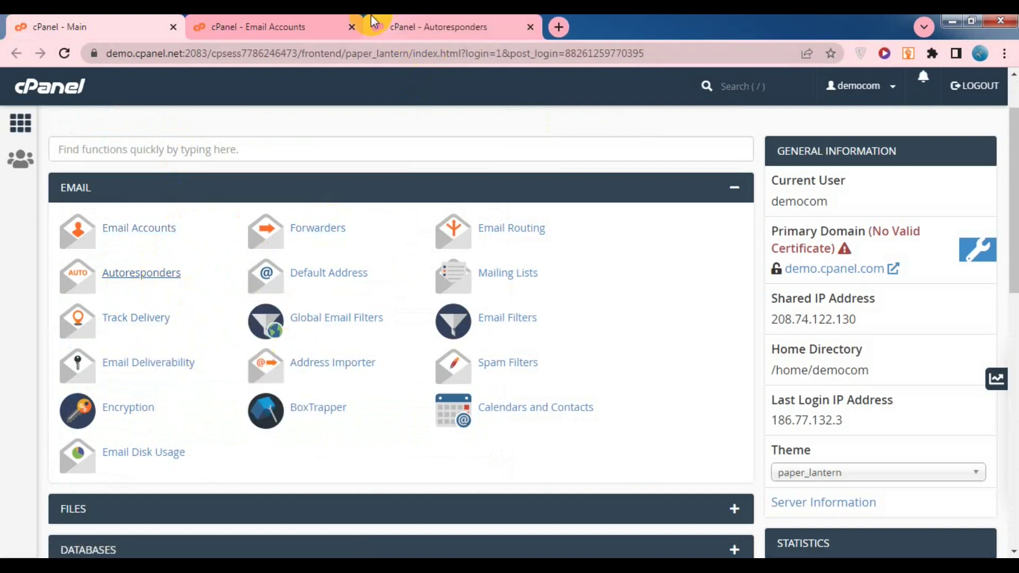
{"action": "left_click", "coordinate": [373, 22]}
{"action": "left_click", "coordinate": [351, 27]}
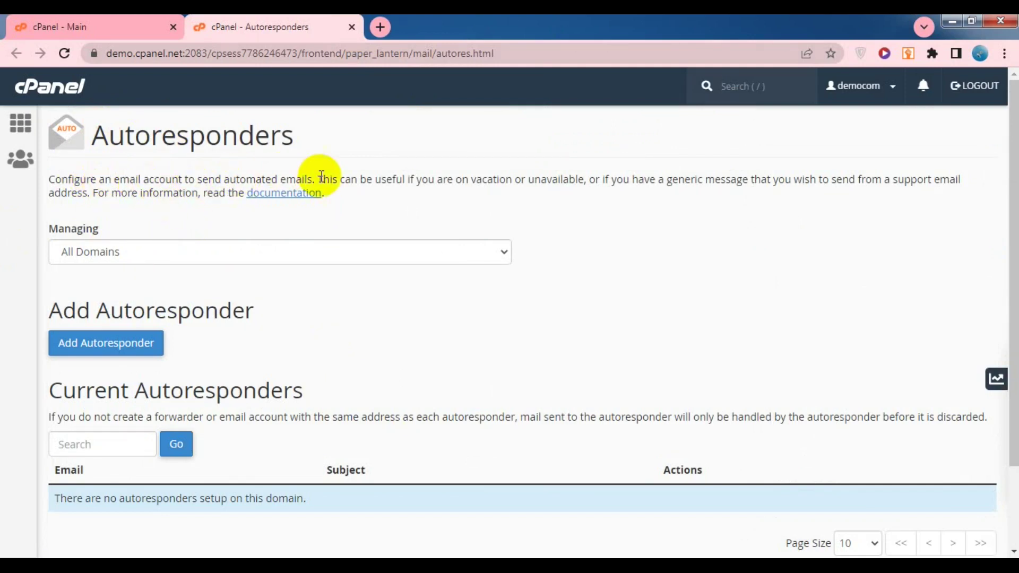
Step: Read the introductory description of what autoresponders do and when they are useful
{"action": "left_click_drag", "start_coordinate": [314, 179], "coordinate": [49, 187]}
{"action": "left_click", "coordinate": [73, 187]}
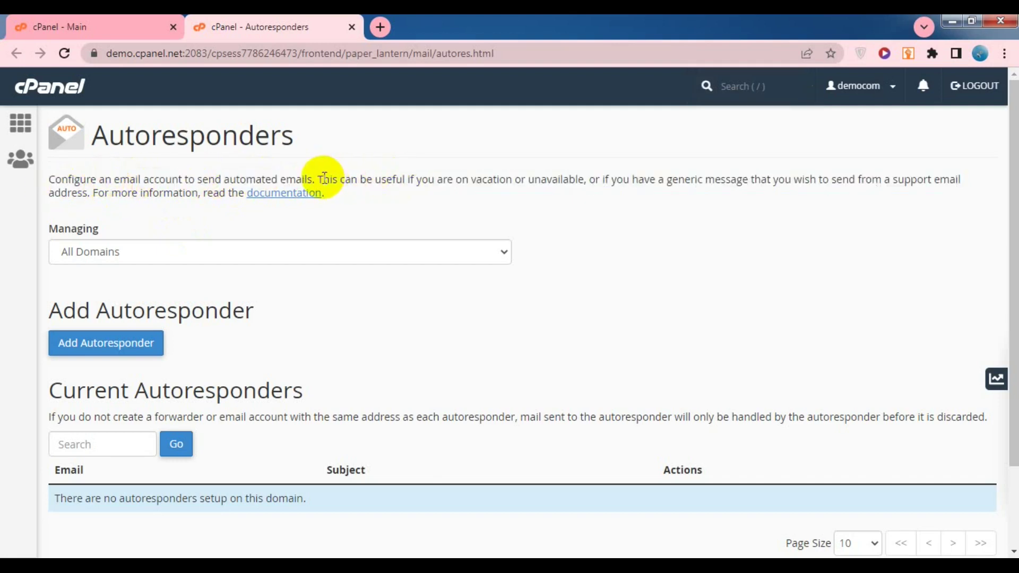
{"action": "left_click_drag", "start_coordinate": [322, 178], "coordinate": [388, 185]}
{"action": "left_click", "coordinate": [473, 175]}
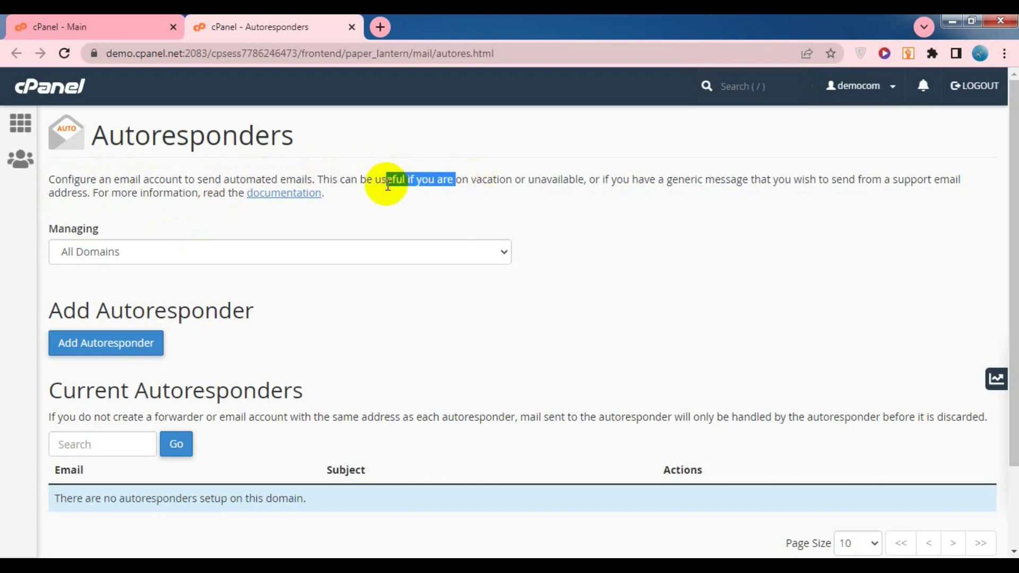
{"action": "left_click", "coordinate": [584, 179]}
{"action": "double_click", "coordinate": [539, 180]}
{"action": "left_click_drag", "start_coordinate": [703, 179], "coordinate": [608, 193]}
{"action": "left_click", "coordinate": [655, 179]}
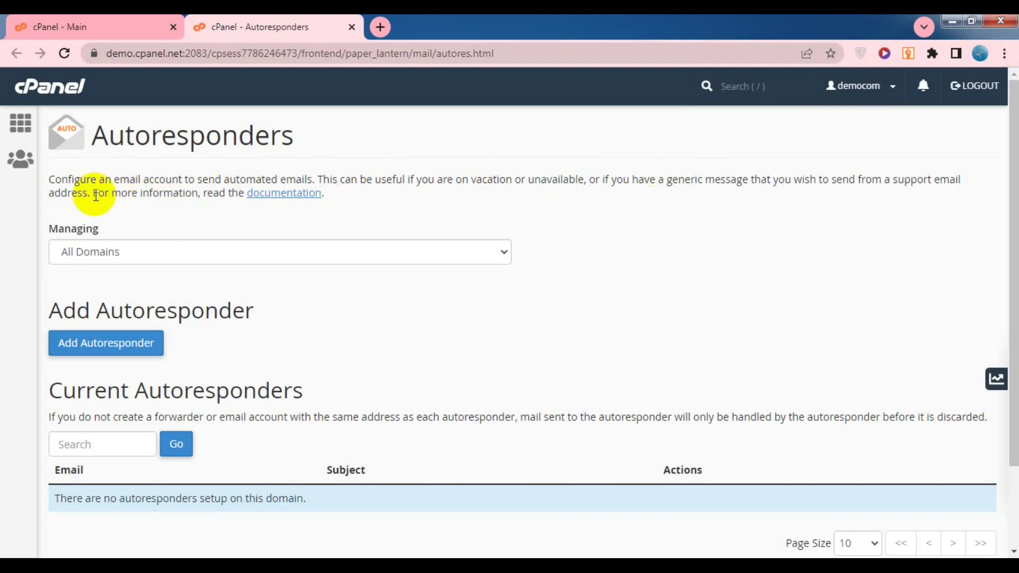
{"action": "left_click_drag", "start_coordinate": [92, 192], "coordinate": [166, 195]}
{"action": "left_click", "coordinate": [117, 198]}
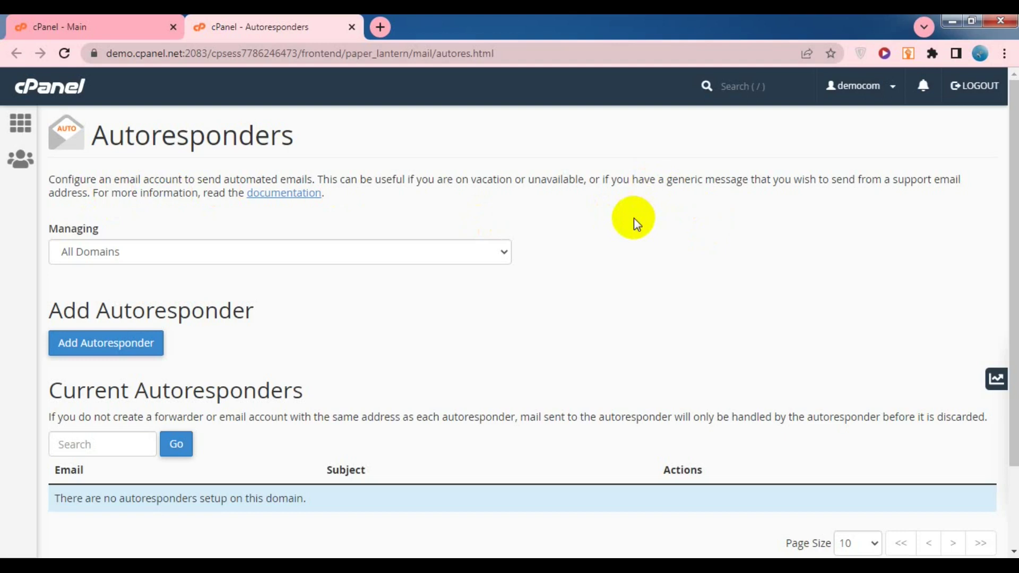
Step: Start adding a new autoresponder and look over its configuration form
{"action": "scroll", "coordinate": [634, 218], "scroll_direction": "down", "scroll_amount": 2}
{"action": "scroll", "coordinate": [633, 217], "scroll_direction": "up", "scroll_amount": 2}
{"action": "scroll", "coordinate": [634, 218], "scroll_direction": "down", "scroll_amount": 2}
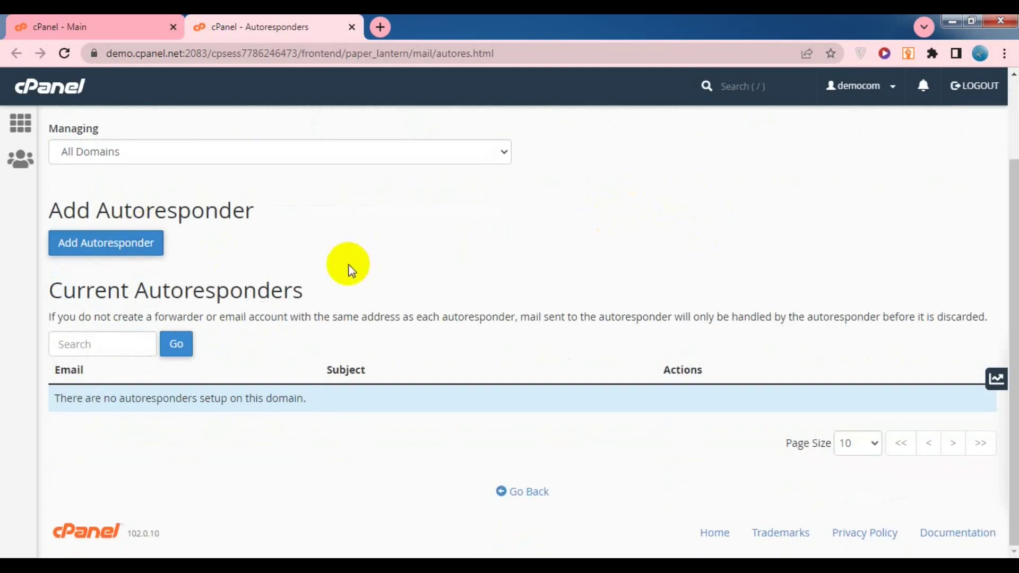
{"action": "left_click_drag", "start_coordinate": [125, 210], "coordinate": [218, 209]}
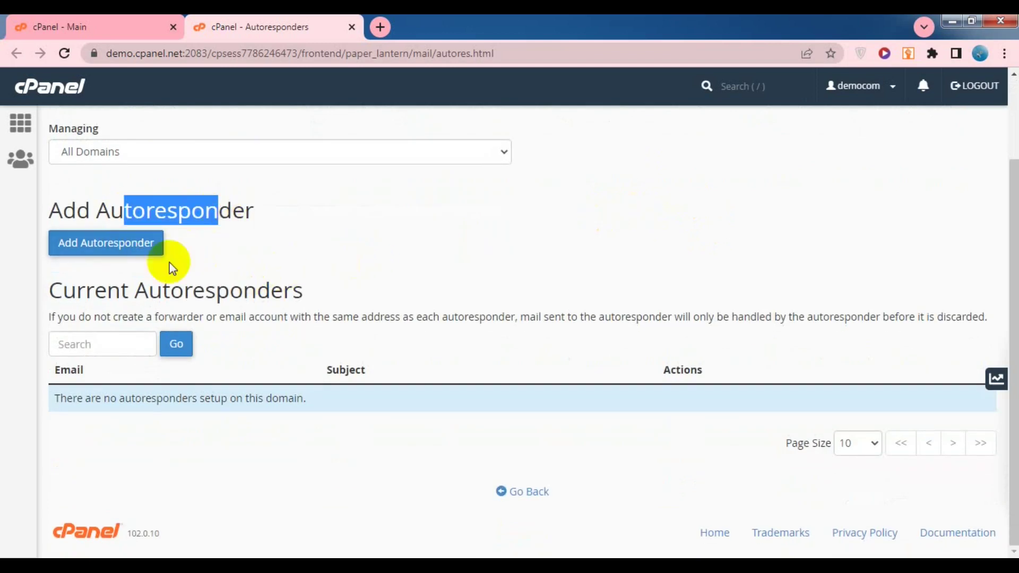
{"action": "left_click", "coordinate": [134, 251]}
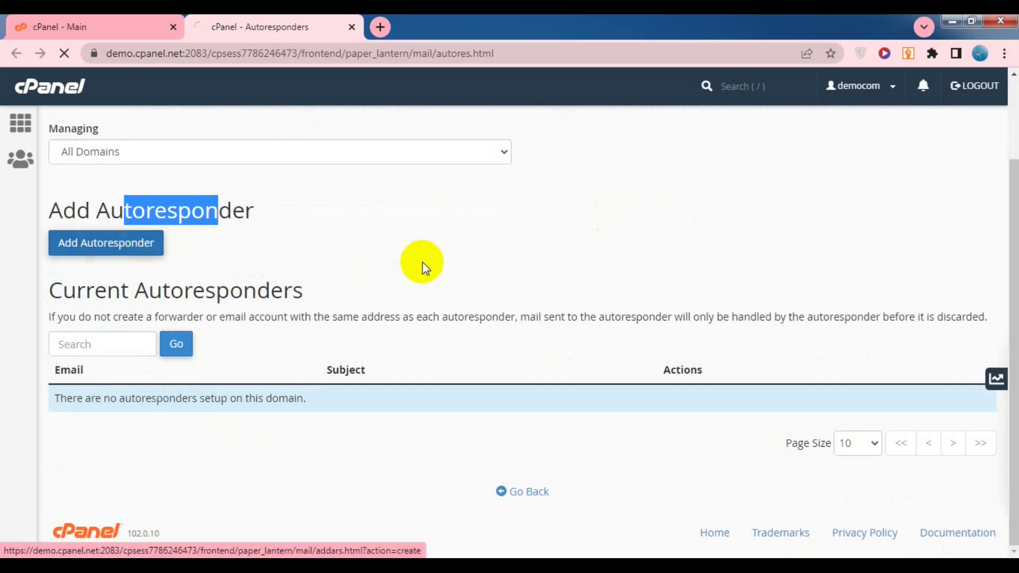
{"action": "scroll", "coordinate": [228, 271], "scroll_direction": "down", "scroll_amount": 4}
{"action": "scroll", "coordinate": [229, 275], "scroll_direction": "up", "scroll_amount": 4}
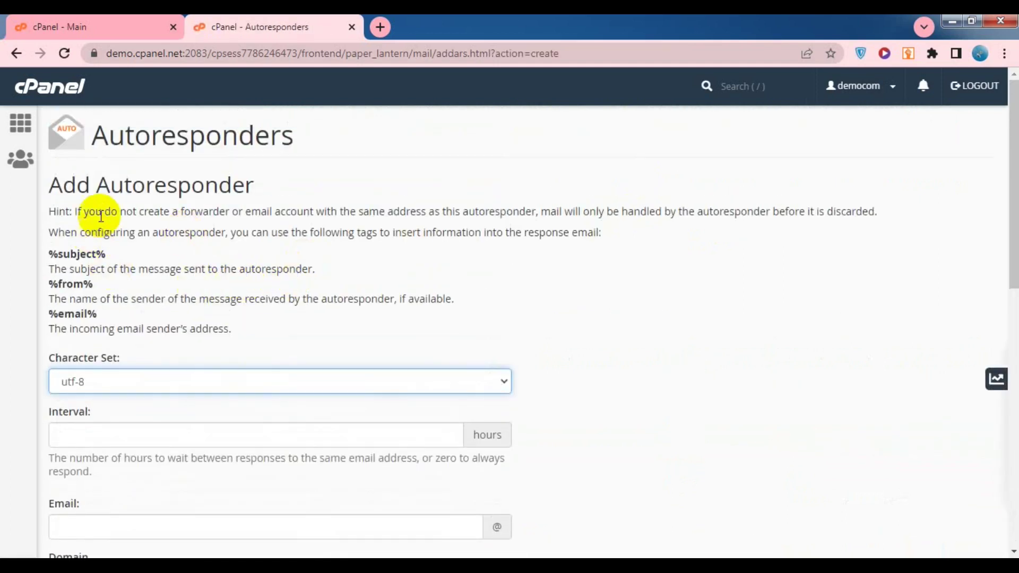
Step: Read the hint on creating a forwarder or email account with the same address as the autoresponder
{"action": "left_click_drag", "start_coordinate": [78, 210], "coordinate": [125, 209]}
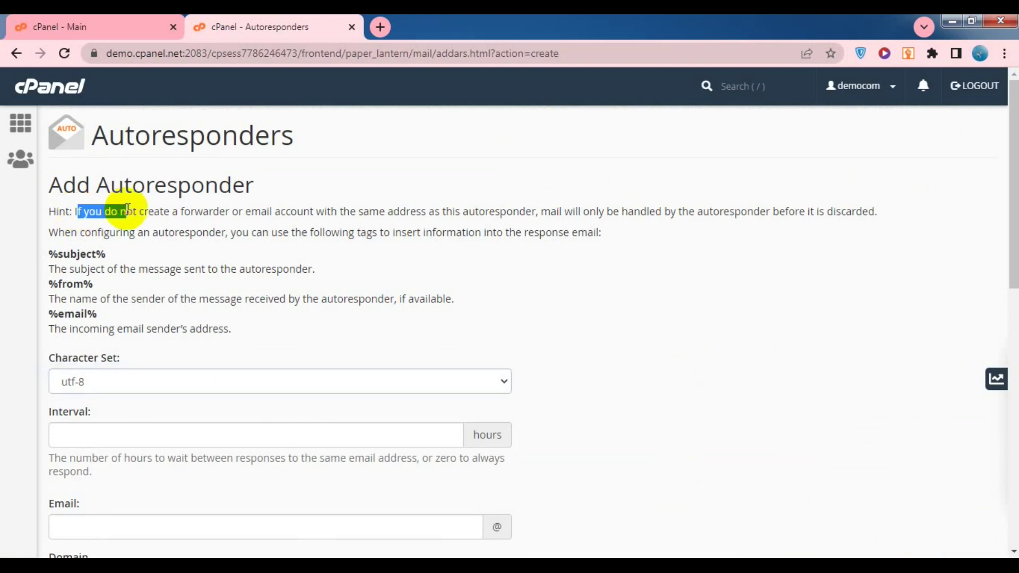
{"action": "left_click", "coordinate": [91, 206]}
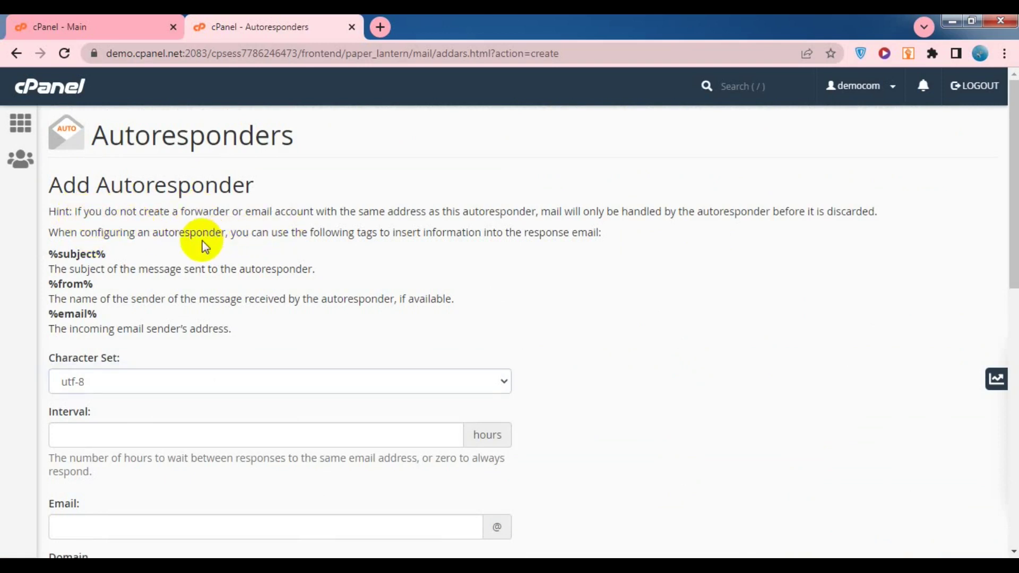
{"action": "left_click_drag", "start_coordinate": [243, 211], "coordinate": [518, 211]}
{"action": "left_click", "coordinate": [346, 209]}
{"action": "left_click", "coordinate": [473, 210]}
{"action": "left_click_drag", "start_coordinate": [542, 215], "coordinate": [686, 210]}
{"action": "left_click", "coordinate": [663, 212]}
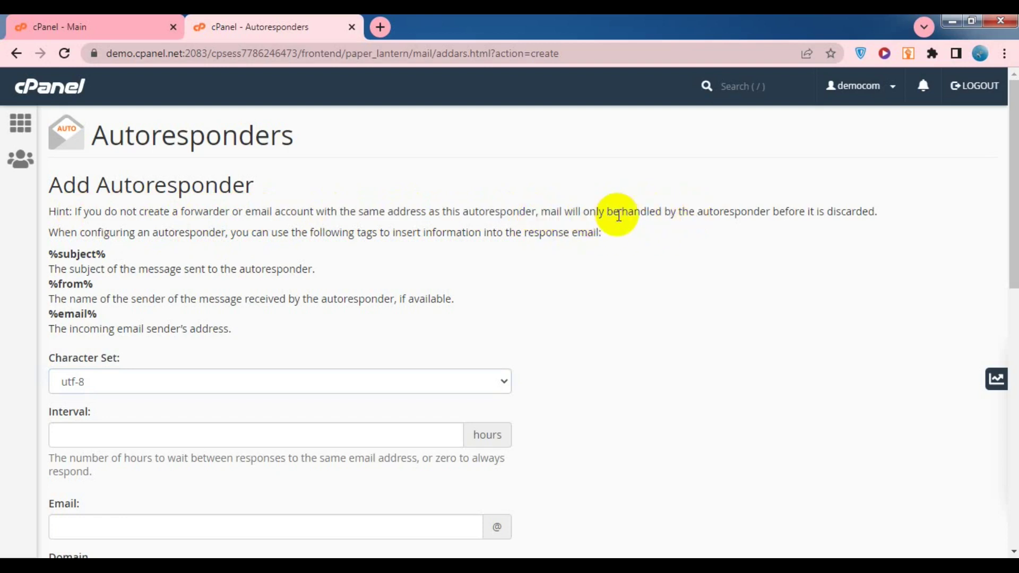
{"action": "left_click_drag", "start_coordinate": [607, 211], "coordinate": [770, 212]}
{"action": "left_click", "coordinate": [713, 216]}
{"action": "left_click", "coordinate": [762, 224]}
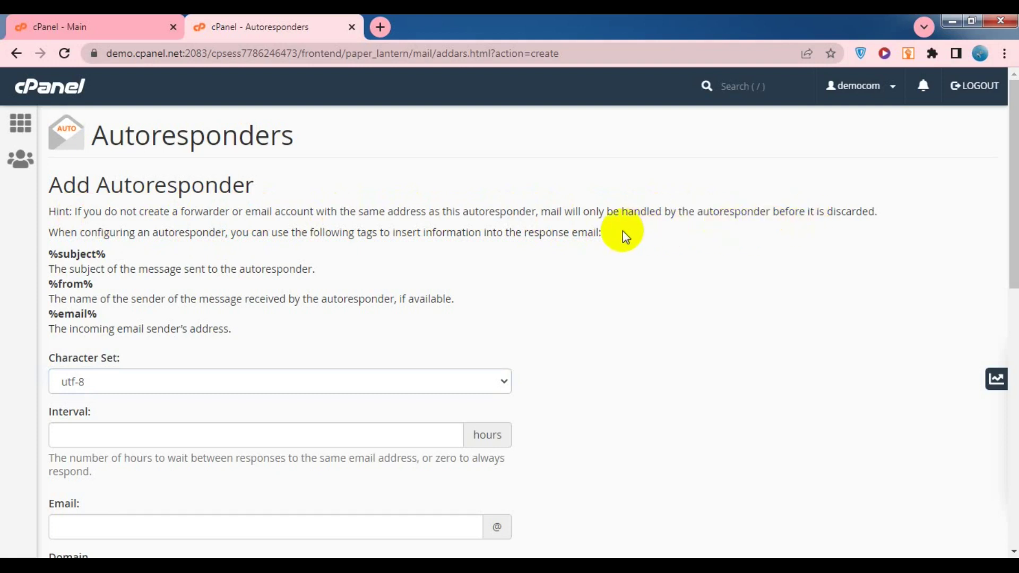
Step: Read the note about using tags to insert information into the response email
{"action": "left_click_drag", "start_coordinate": [80, 233], "coordinate": [225, 233]}
{"action": "left_click", "coordinate": [300, 231]}
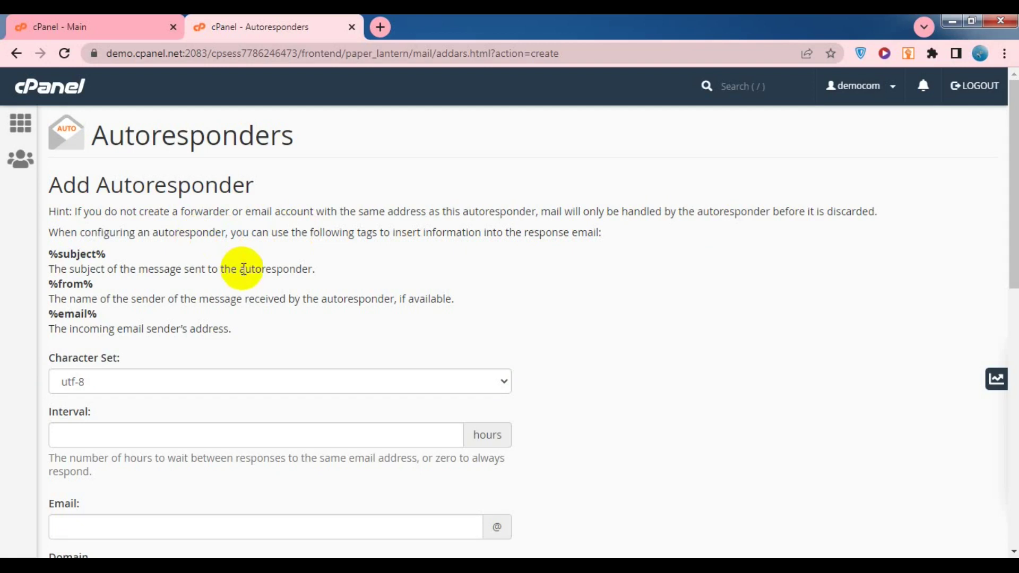
{"action": "left_click_drag", "start_coordinate": [393, 233], "coordinate": [539, 234]}
{"action": "left_click", "coordinate": [488, 234]}
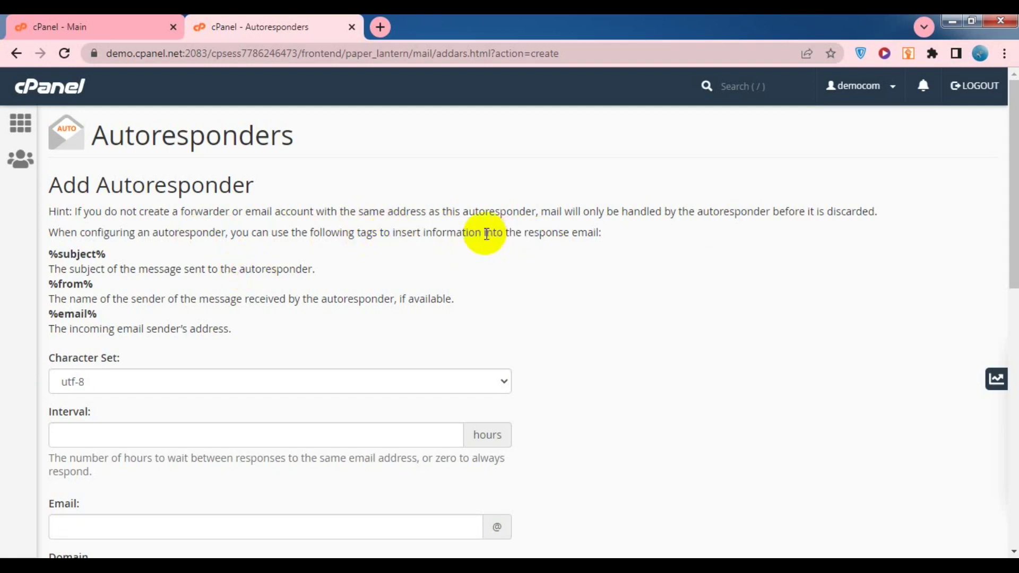
{"action": "left_click_drag", "start_coordinate": [474, 234], "coordinate": [632, 236]}
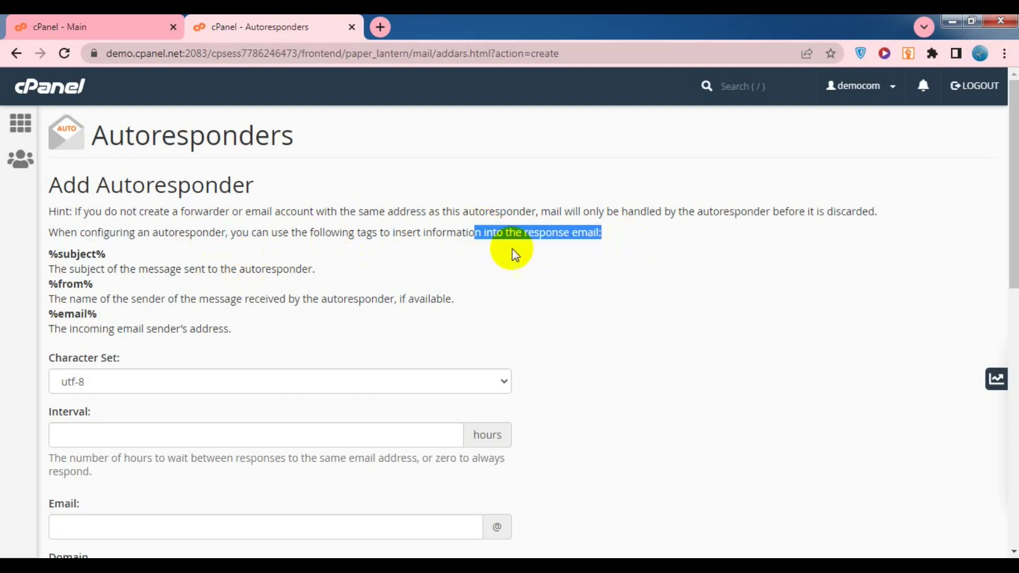
{"action": "left_click", "coordinate": [446, 236]}
Step: Read the descriptions of the %subject%, %from% and %email% tags
{"action": "left_click_drag", "start_coordinate": [51, 269], "coordinate": [175, 268]}
{"action": "left_click", "coordinate": [76, 255]}
{"action": "double_click", "coordinate": [75, 254]}
{"action": "left_click_drag", "start_coordinate": [69, 269], "coordinate": [252, 268]}
{"action": "left_click", "coordinate": [187, 267]}
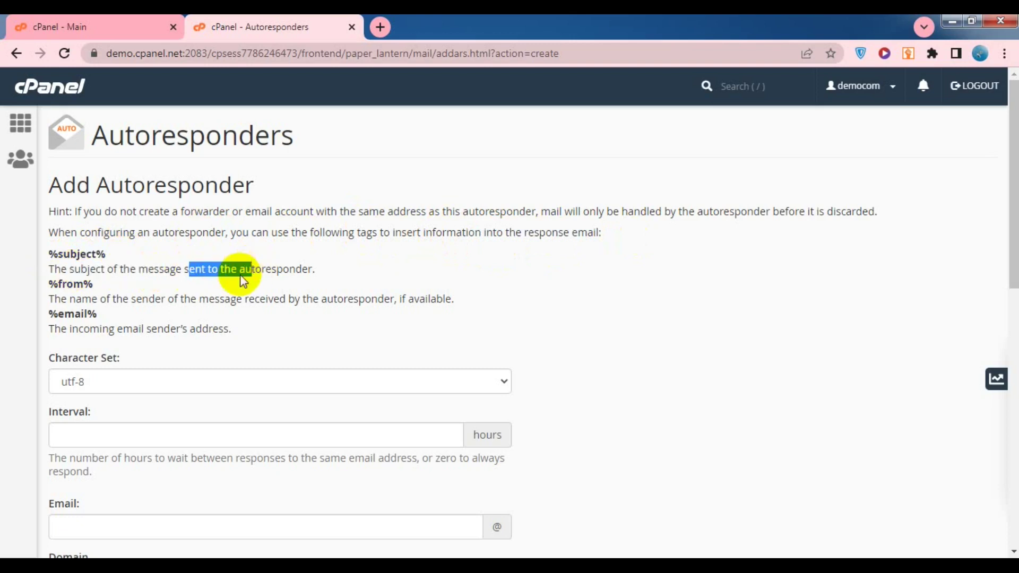
{"action": "left_click_drag", "start_coordinate": [68, 299], "coordinate": [268, 303]}
{"action": "left_click", "coordinate": [295, 302]}
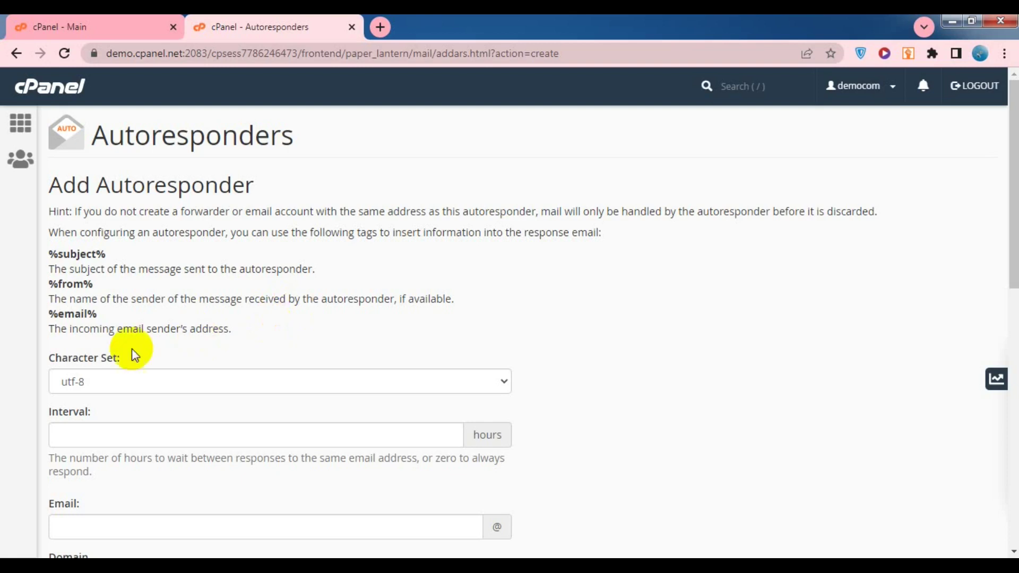
{"action": "left_click_drag", "start_coordinate": [78, 329], "coordinate": [209, 182]}
Step: Choose utf-8 as the autoresponder's character set and look through the other available encodings
{"action": "scroll", "coordinate": [175, 296], "scroll_direction": "down", "scroll_amount": 3}
{"action": "left_click", "coordinate": [252, 313]}
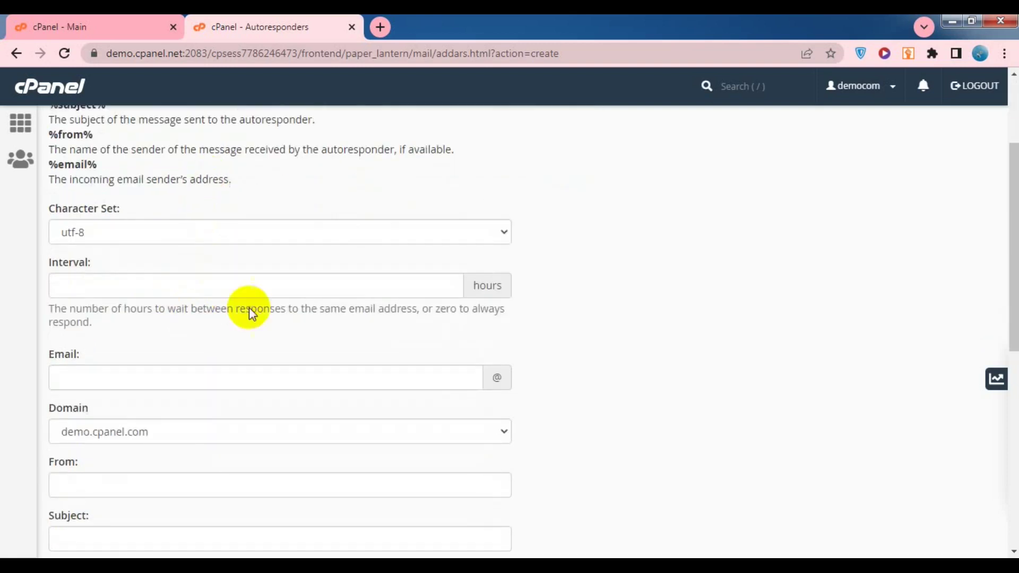
{"action": "left_click", "coordinate": [175, 233]}
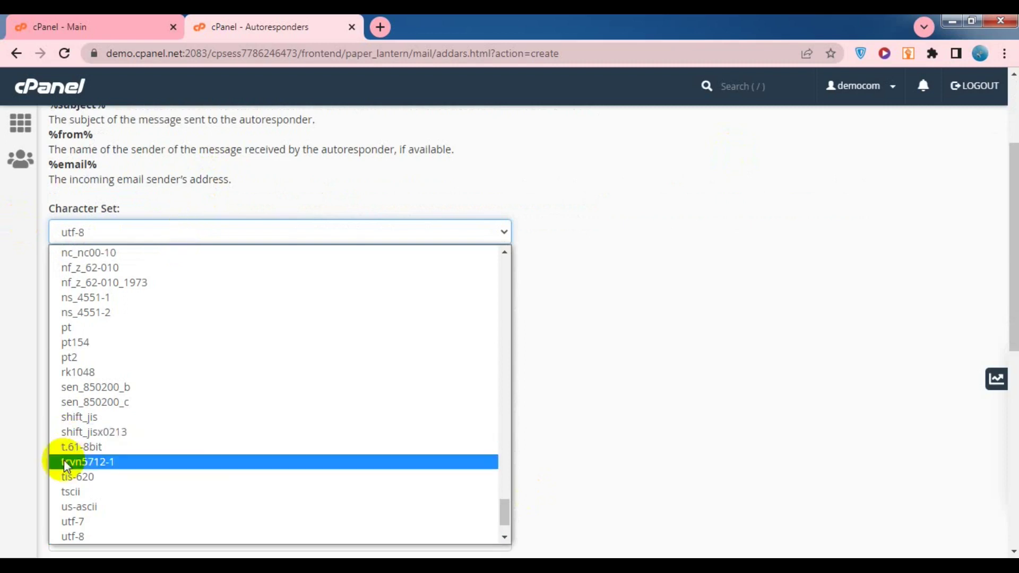
{"action": "left_click", "coordinate": [102, 536]}
{"action": "left_click", "coordinate": [133, 237]}
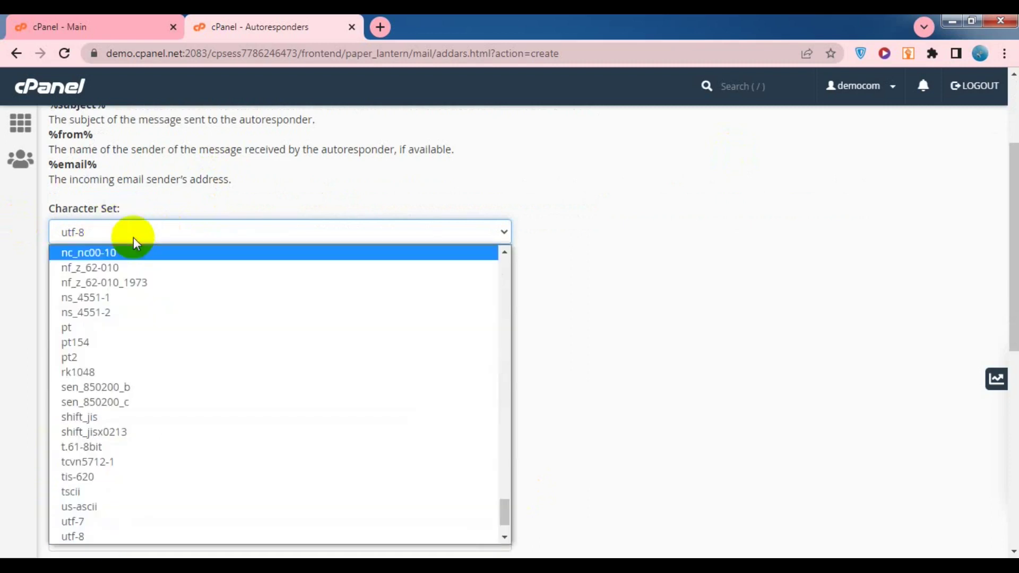
{"action": "scroll", "coordinate": [141, 340], "scroll_direction": "up", "scroll_amount": 10}
{"action": "scroll", "coordinate": [144, 338], "scroll_direction": "down", "scroll_amount": 10}
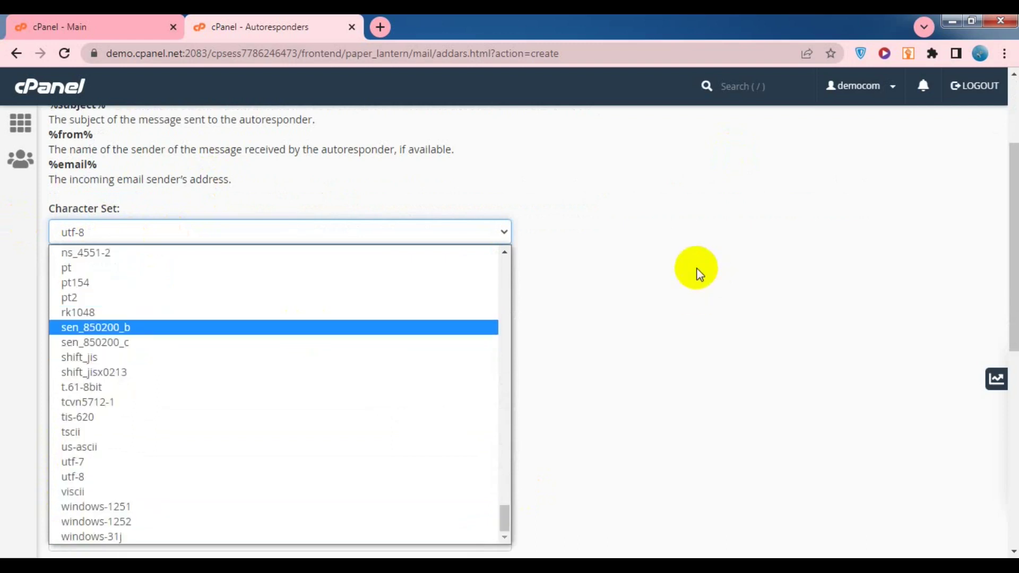
{"action": "left_click", "coordinate": [696, 271]}
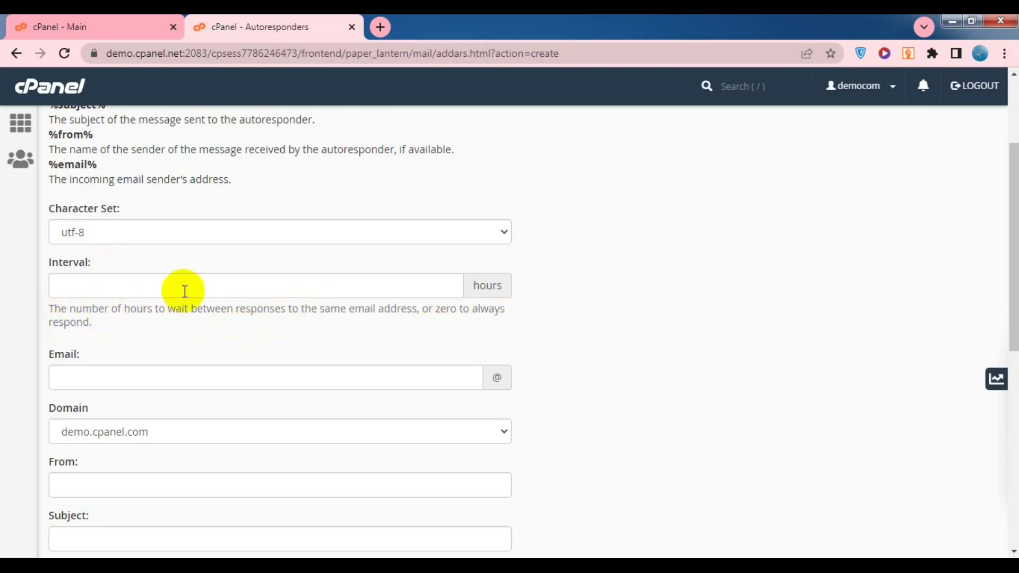
Step: Read the Interval hint on the number of hours to wait between responses to the same address
{"action": "left_click_drag", "start_coordinate": [214, 308], "coordinate": [291, 310]}
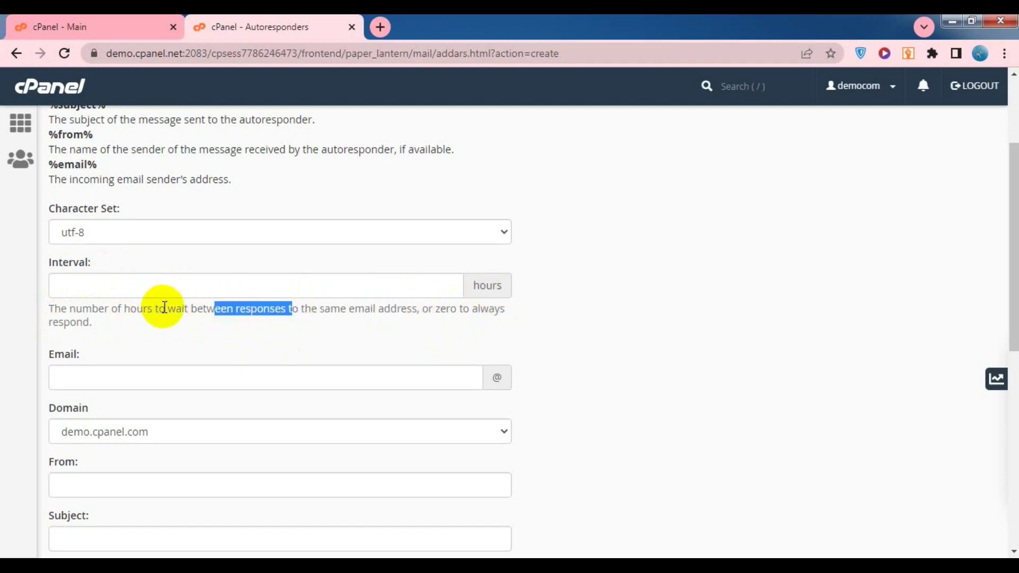
{"action": "left_click_drag", "start_coordinate": [477, 286], "coordinate": [514, 284]}
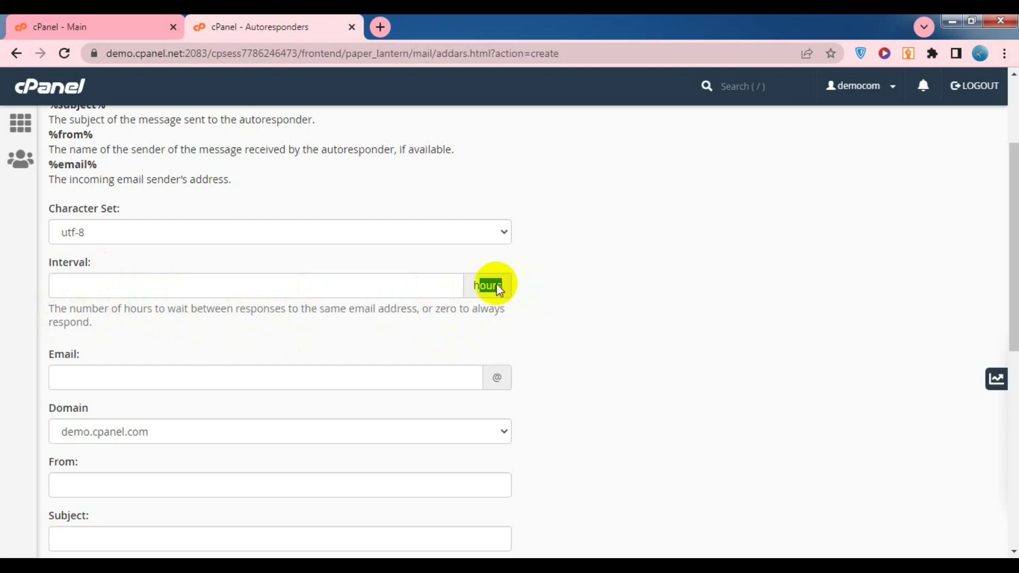
{"action": "left_click", "coordinate": [364, 281]}
Step: Look at the Email field and the remaining fields of the autoresponder form
{"action": "scroll", "coordinate": [264, 296], "scroll_direction": "down", "scroll_amount": 1}
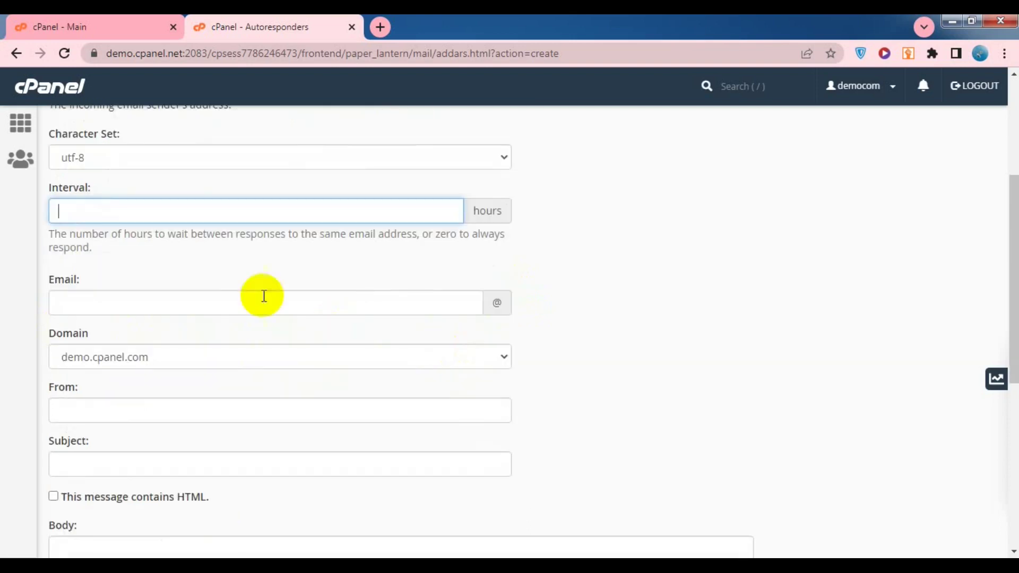
{"action": "left_click", "coordinate": [152, 294]}
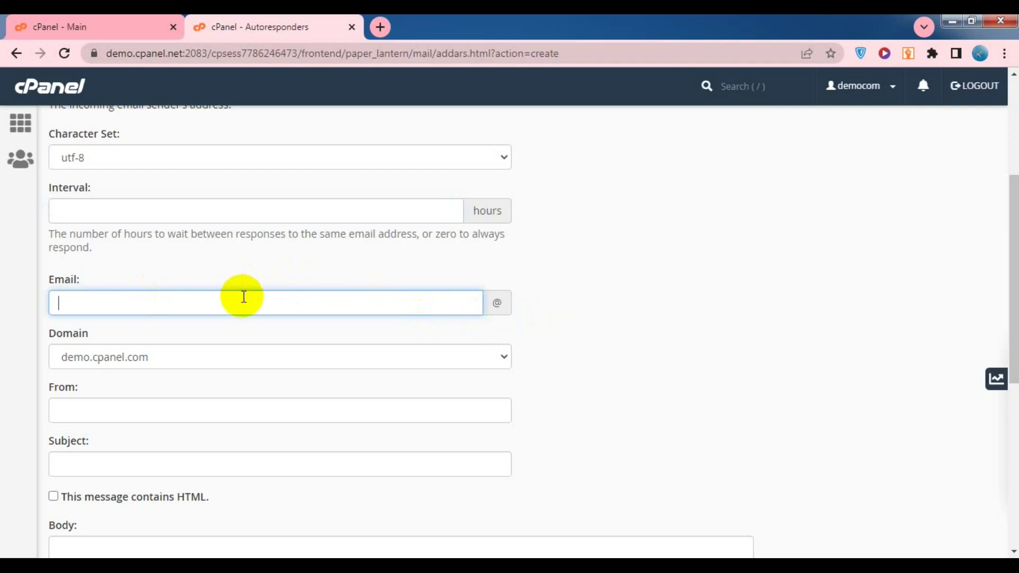
{"action": "scroll", "coordinate": [247, 296], "scroll_direction": "down", "scroll_amount": 5}
{"action": "scroll", "coordinate": [250, 295], "scroll_direction": "up", "scroll_amount": 3}
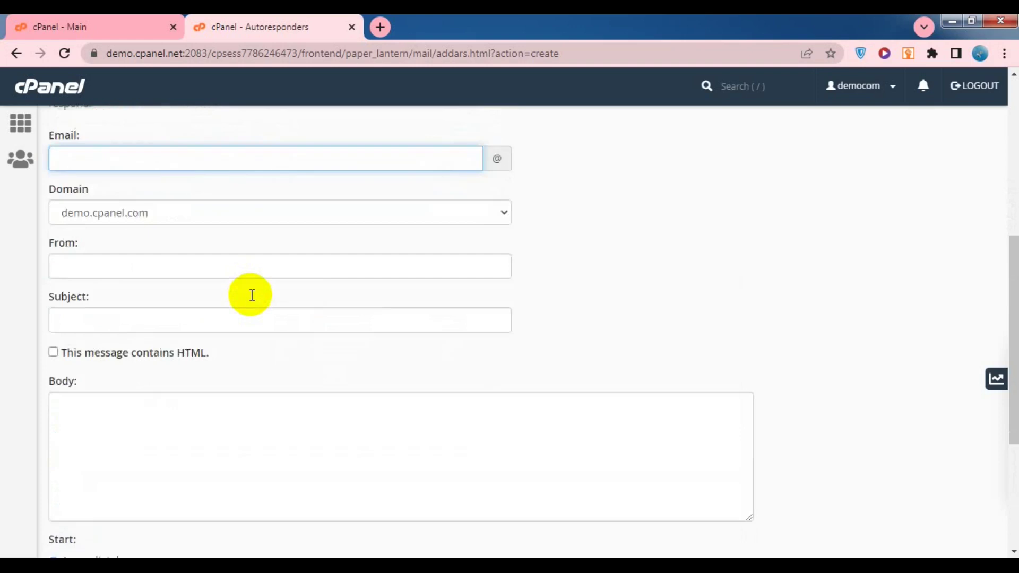
{"action": "scroll", "coordinate": [250, 291], "scroll_direction": "up", "scroll_amount": 3}
{"action": "scroll", "coordinate": [476, 346], "scroll_direction": "down", "scroll_amount": 1}
Step: Choose demo.cpanel.com as the domain for the autoresponder's email address
{"action": "left_click", "coordinate": [314, 269]}
{"action": "left_click", "coordinate": [294, 293]}
{"action": "left_click", "coordinate": [346, 285]}
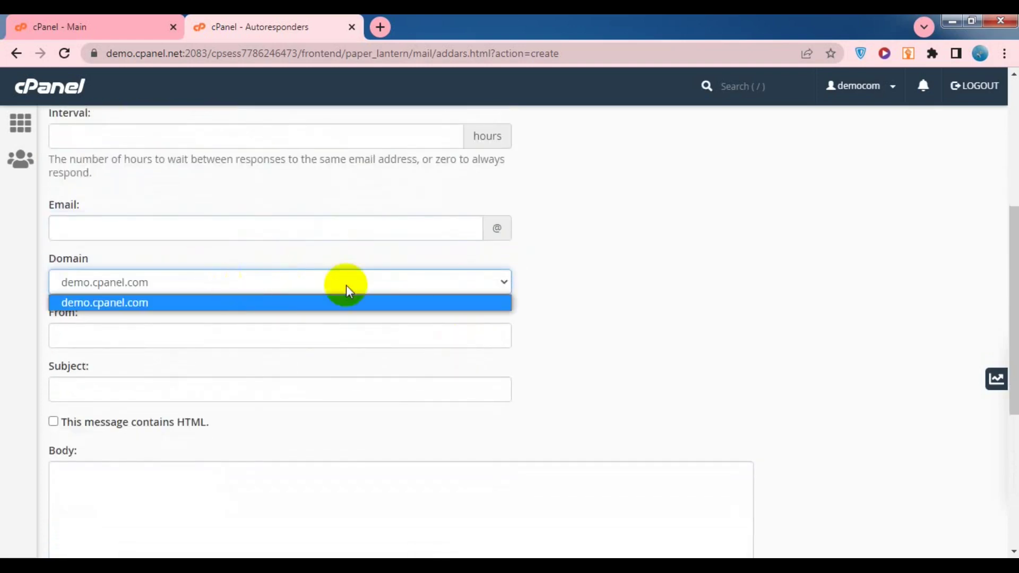
{"action": "left_click", "coordinate": [141, 301]}
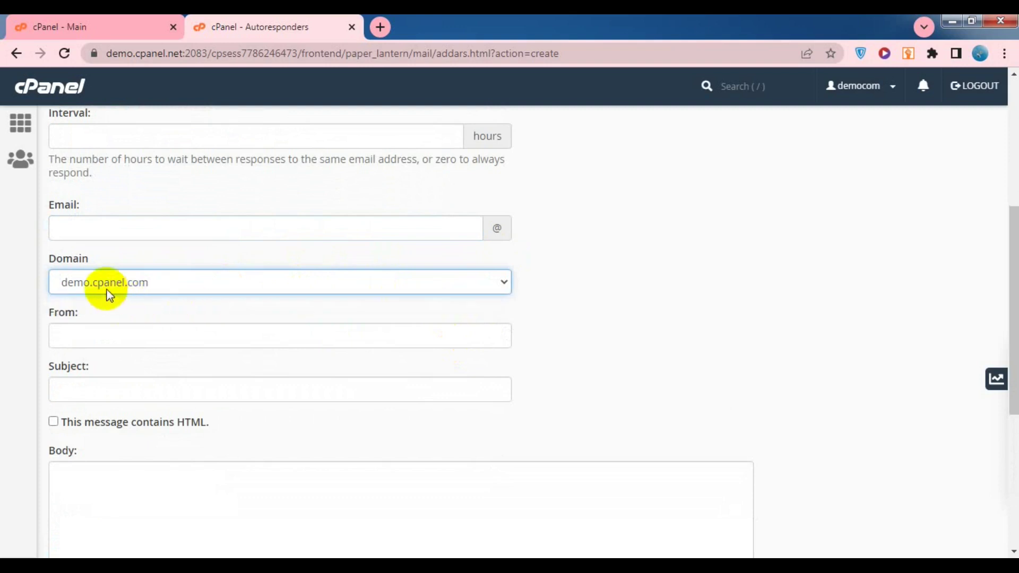
{"action": "left_click", "coordinate": [196, 287]}
{"action": "left_click", "coordinate": [196, 288]}
Step: Look over the From and Subject fields and how they relate to the rest of the form
{"action": "left_click", "coordinate": [141, 329]}
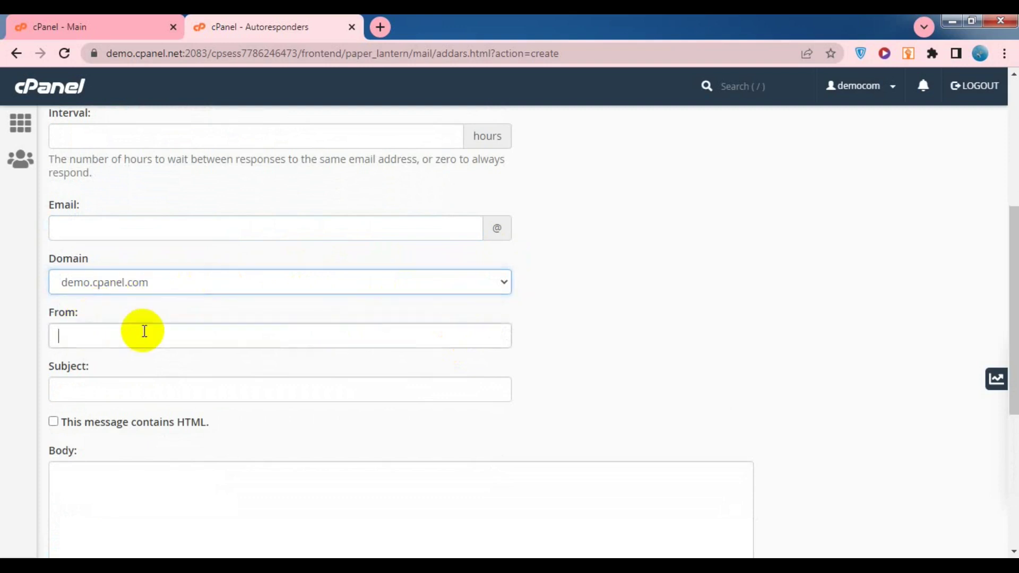
{"action": "left_click", "coordinate": [495, 229]}
{"action": "left_click", "coordinate": [94, 339]}
{"action": "scroll", "coordinate": [191, 341], "scroll_direction": "down", "scroll_amount": 1}
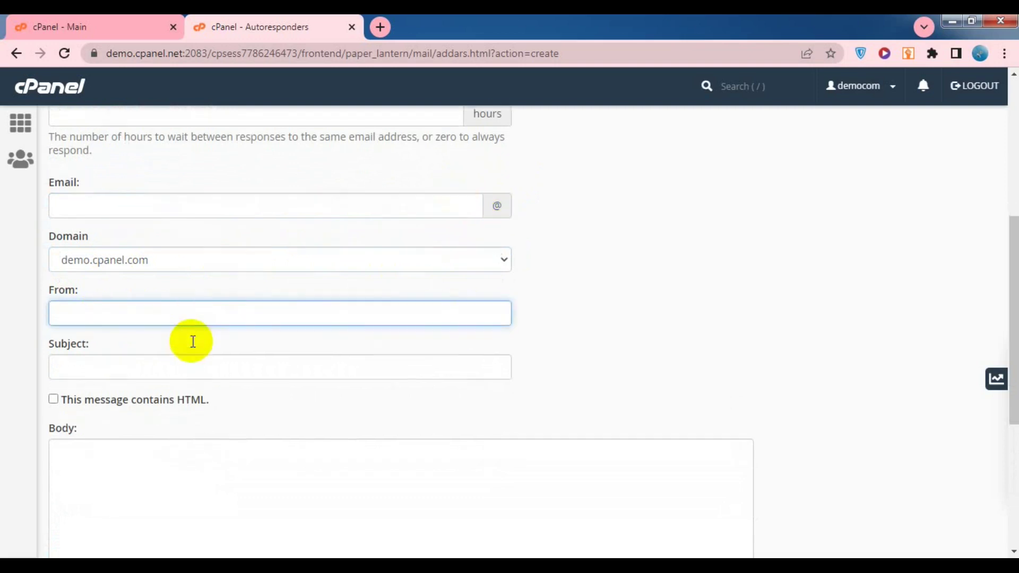
{"action": "scroll", "coordinate": [182, 342], "scroll_direction": "up", "scroll_amount": 1}
{"action": "left_click", "coordinate": [109, 384]}
{"action": "scroll", "coordinate": [270, 401], "scroll_direction": "down", "scroll_amount": 2}
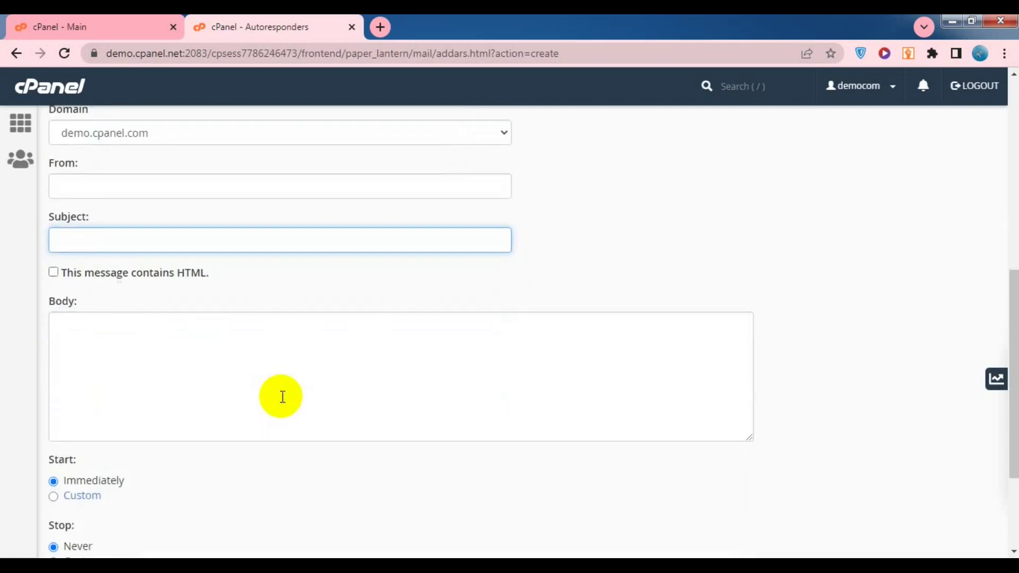
{"action": "scroll", "coordinate": [207, 366], "scroll_direction": "up", "scroll_amount": 2}
{"action": "scroll", "coordinate": [209, 423], "scroll_direction": "down", "scroll_amount": 4}
Step: Begin the autoresponse body with "Received your messages. Thank you."
{"action": "left_click", "coordinate": [134, 305]}
{"action": "scroll", "coordinate": [321, 319], "scroll_direction": "up", "scroll_amount": 3}
{"action": "scroll", "coordinate": [321, 319], "scroll_direction": "down", "scroll_amount": 5}
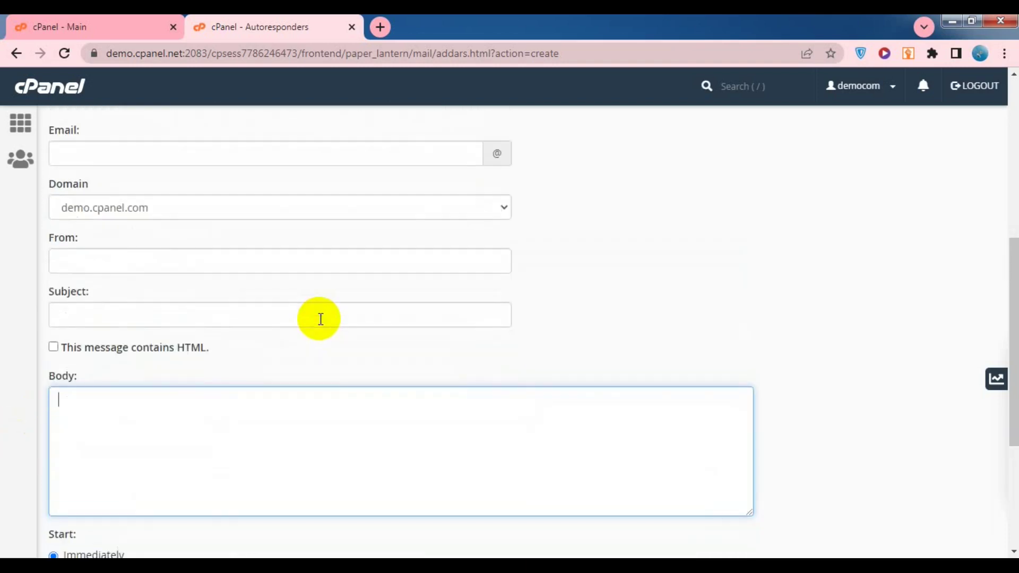
{"action": "scroll", "coordinate": [321, 319], "scroll_direction": "up", "scroll_amount": 1}
{"action": "scroll", "coordinate": [320, 319], "scroll_direction": "up", "scroll_amount": 2}
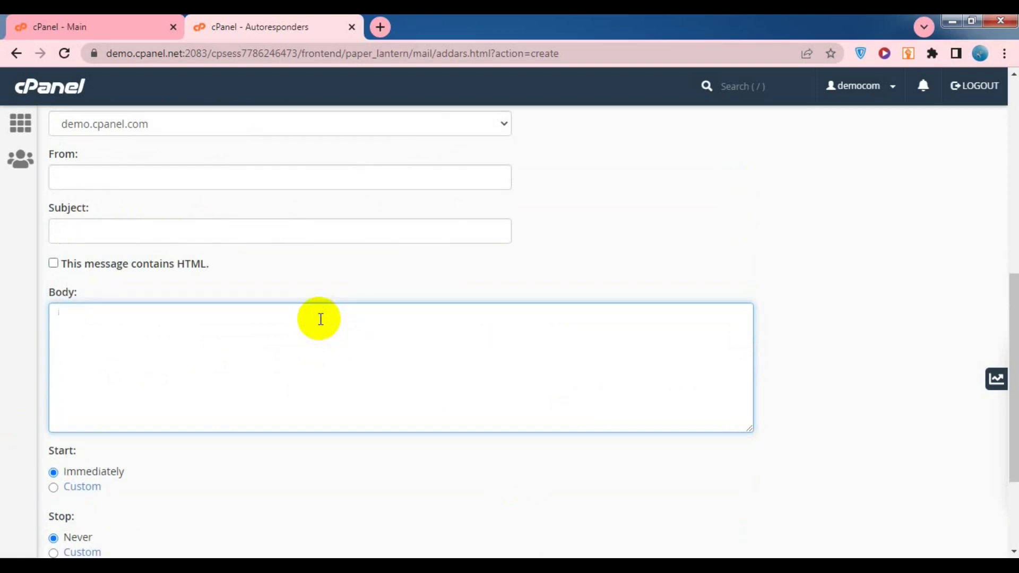
{"action": "type", "text": "Your"}
{"action": "key", "text": "BackSpace"}
{"action": "key", "text": "BackSpace"}
{"action": "key", "text": "BackSpace"}
{"action": "key", "text": "BackSpace"}
{"action": "type", "text": "Received your mesa"}
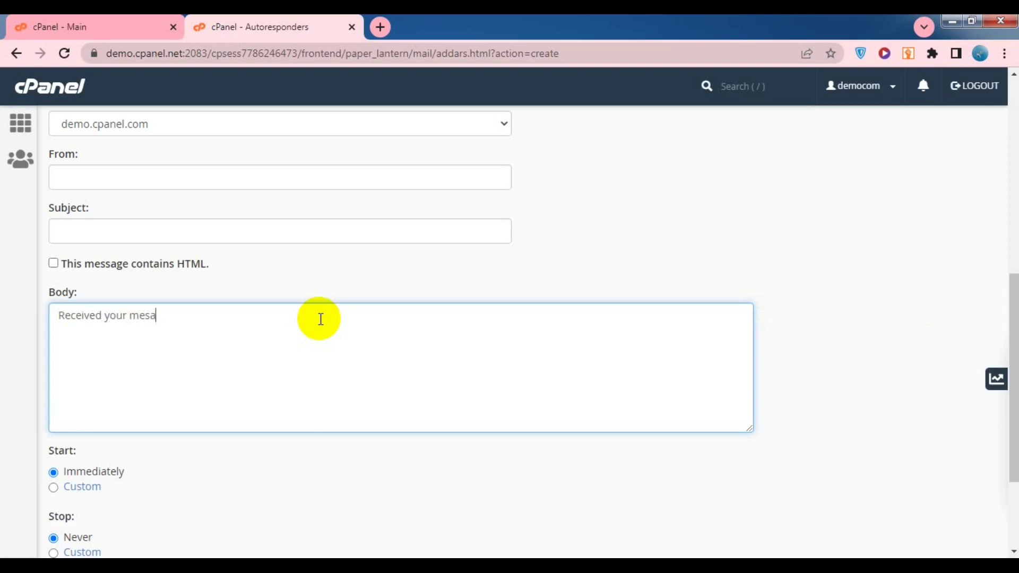
{"action": "type", "text": "ages"}
{"action": "type", "text": ". Thank"}
{"action": "type", "text": " y"}
{"action": "key", "text": "BackSpace"}
{"action": "type", "text": "you. "}
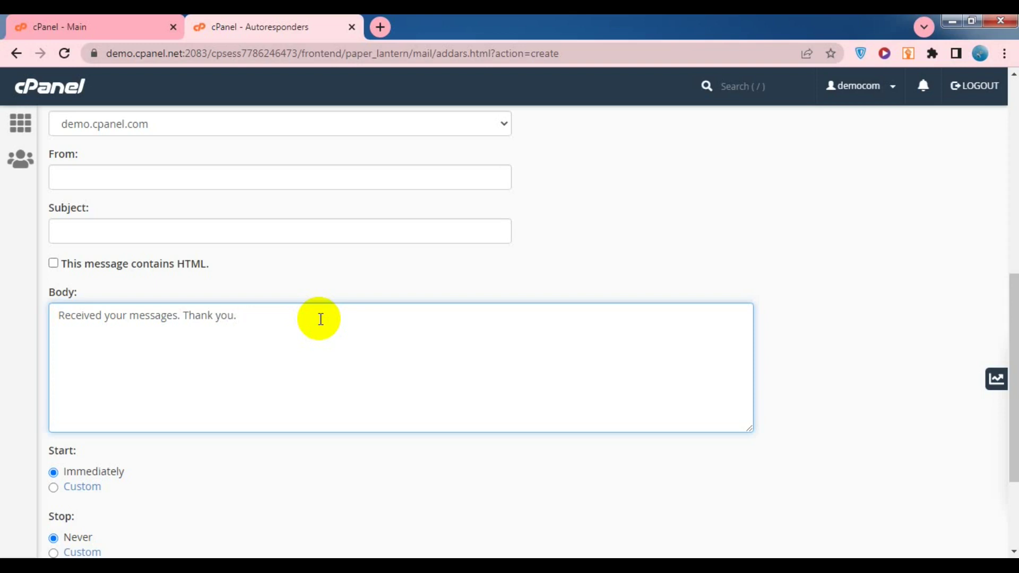
Step: Continue the body text with "We will be back soon and happy to serving you."
{"action": "type", "text": "We will "}
{"action": "type", "text": "be back "}
{"action": "type", "text": "soon"}
{"action": "type", "text": ". "}
{"action": "type", "text": " and happy"}
{"action": "type", "text": " to serving"}
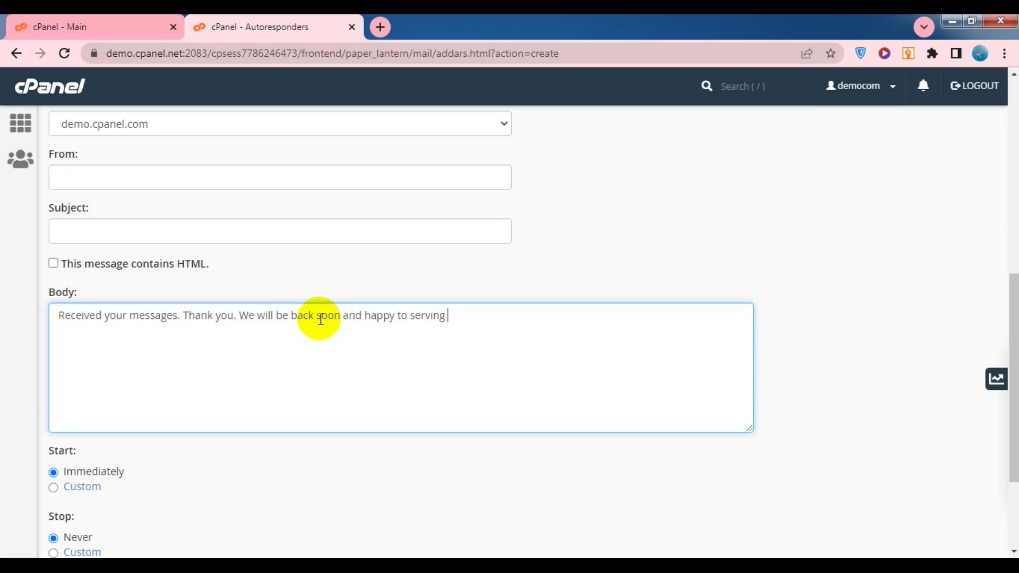
{"action": "type", "text": " you."}
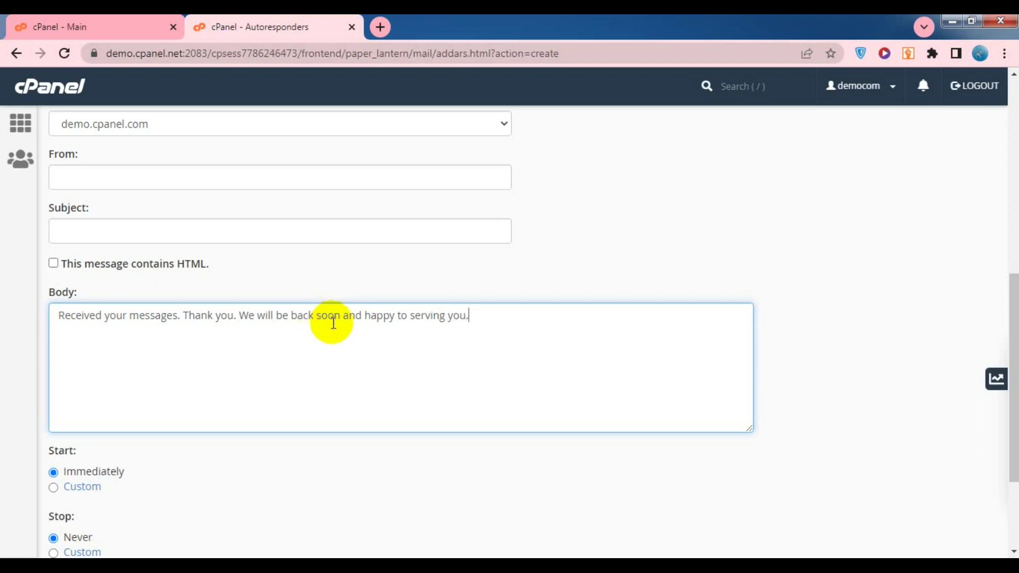
Step: Close the message body, after a blank line, with "Regards" and "It Support Team" on separate lines
{"action": "key", "text": "Return"}
{"action": "type", "text": "T"}
{"action": "type", "text": "Regard"}
{"action": "type", "text": "s"}
{"action": "key", "text": "Return"}
{"action": "type", "text": "It Supp"}
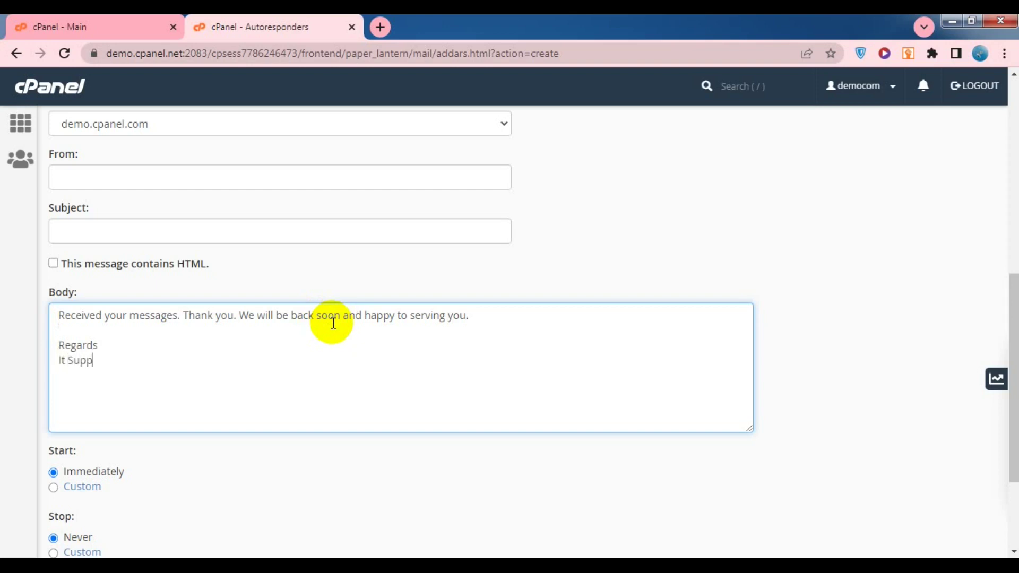
{"action": "type", "text": "ort Team"}
Step: Review the whole autoresponder form, including the body text and the Start and Stop options
{"action": "scroll", "coordinate": [333, 323], "scroll_direction": "up", "scroll_amount": 3}
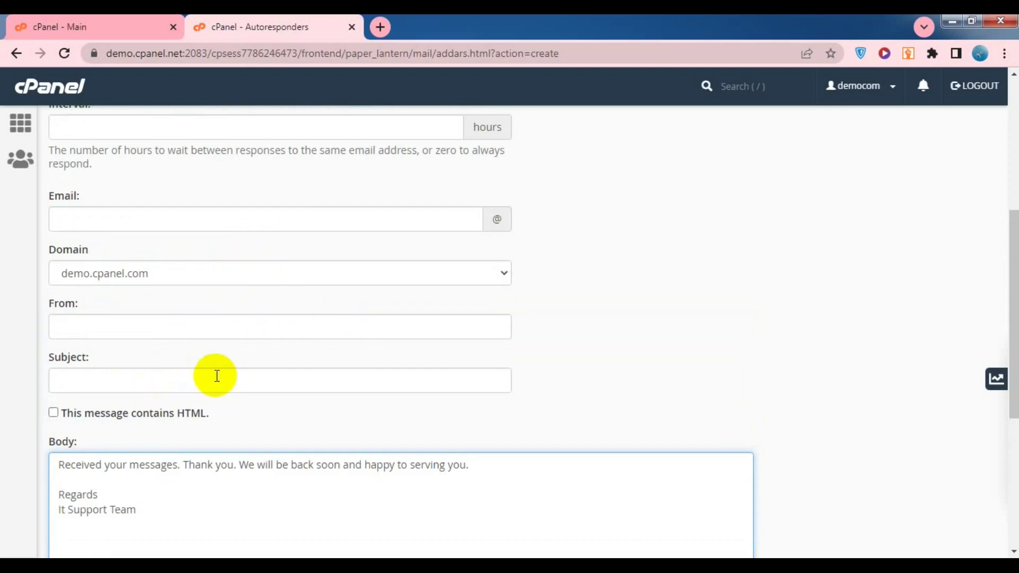
{"action": "scroll", "coordinate": [216, 376], "scroll_direction": "down", "scroll_amount": 5}
{"action": "scroll", "coordinate": [215, 375], "scroll_direction": "up", "scroll_amount": 3}
{"action": "scroll", "coordinate": [215, 375], "scroll_direction": "down", "scroll_amount": 3}
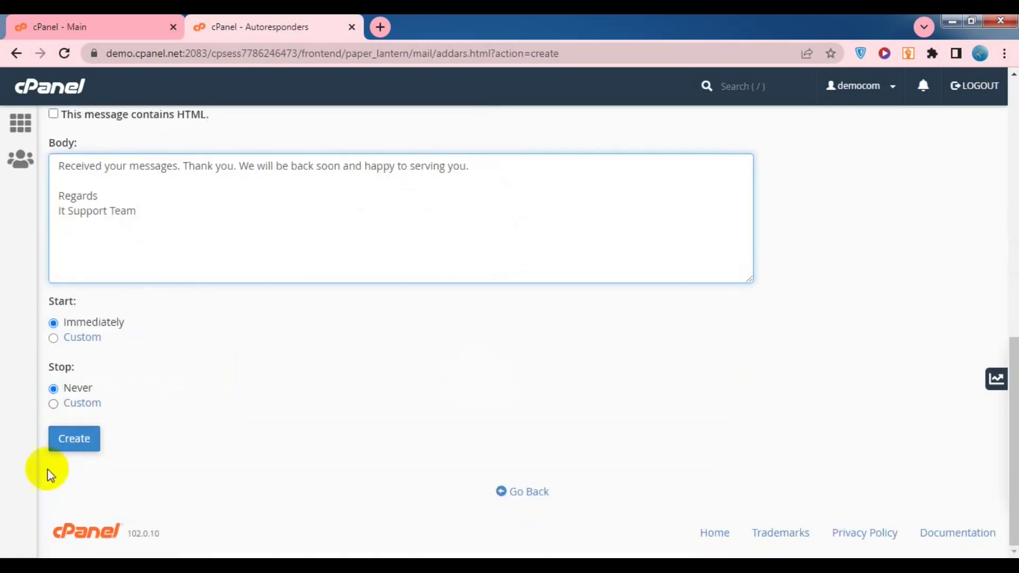
{"action": "scroll", "coordinate": [199, 417], "scroll_direction": "up", "scroll_amount": 3}
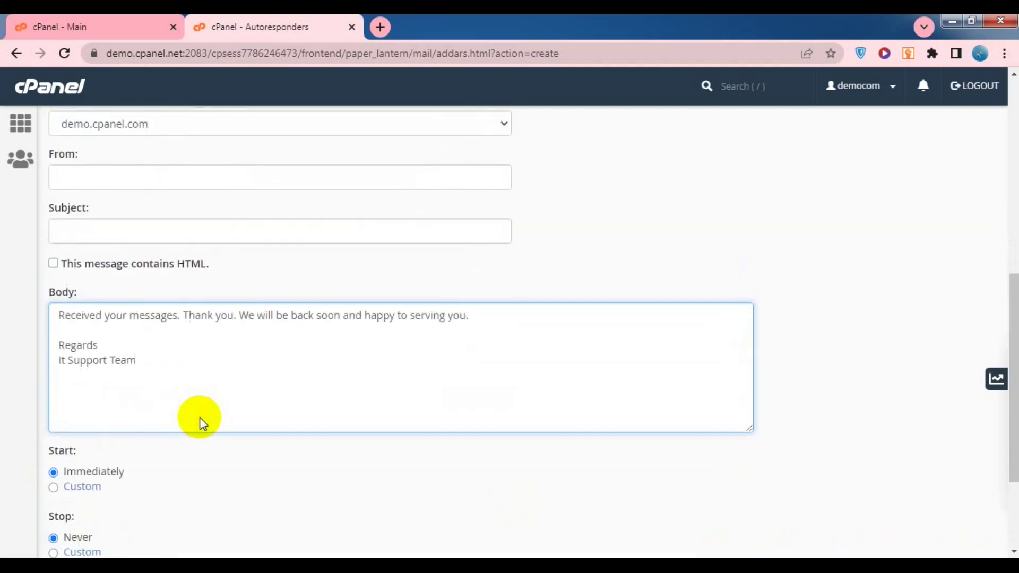
{"action": "scroll", "coordinate": [199, 417], "scroll_direction": "up", "scroll_amount": 4}
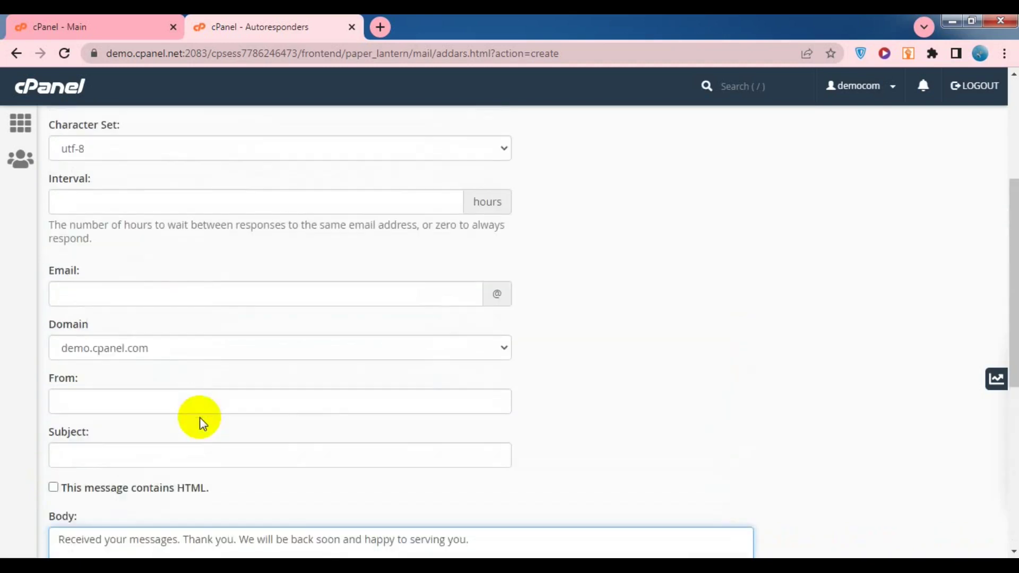
{"action": "scroll", "coordinate": [200, 417], "scroll_direction": "down", "scroll_amount": 5}
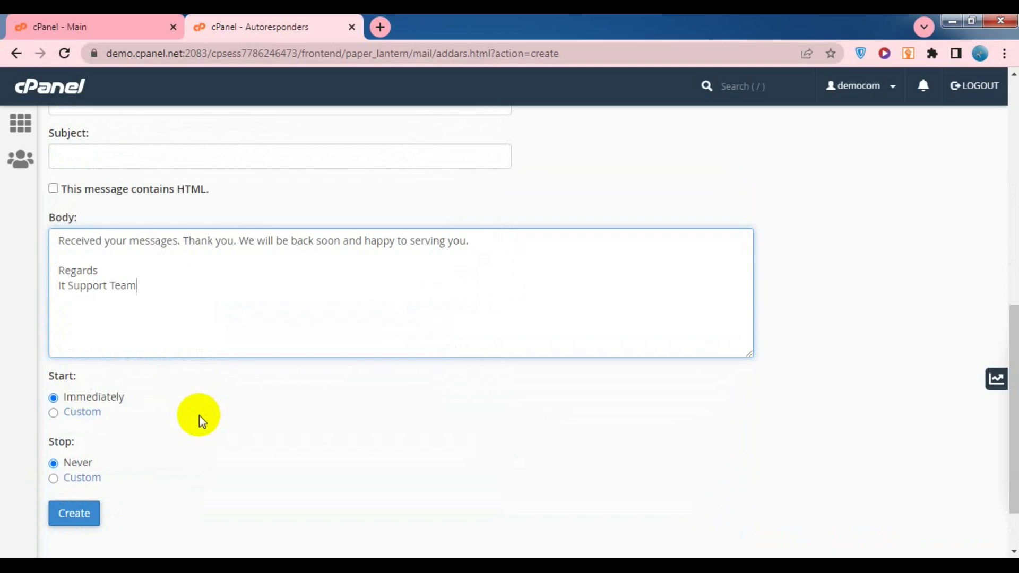
{"action": "scroll", "coordinate": [204, 403], "scroll_direction": "down", "scroll_amount": 2}
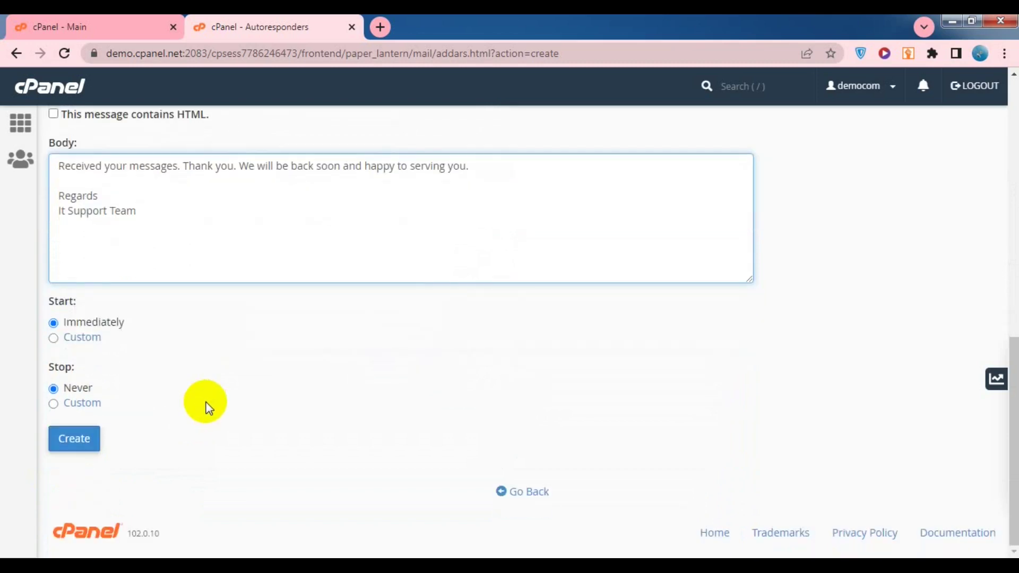
{"action": "scroll", "coordinate": [205, 404], "scroll_direction": "up", "scroll_amount": 10}
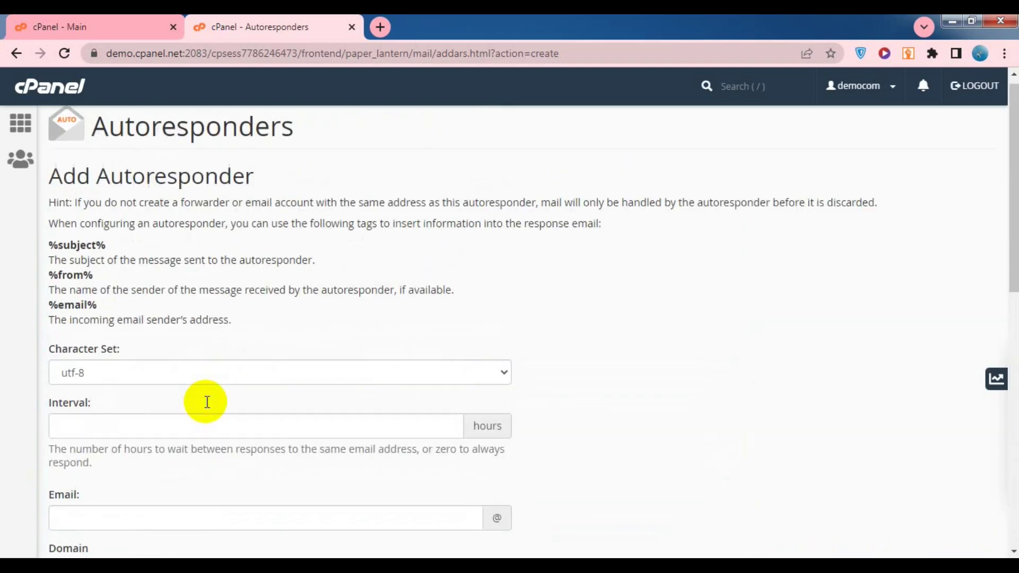
{"action": "scroll", "coordinate": [204, 407], "scroll_direction": "down", "scroll_amount": 3}
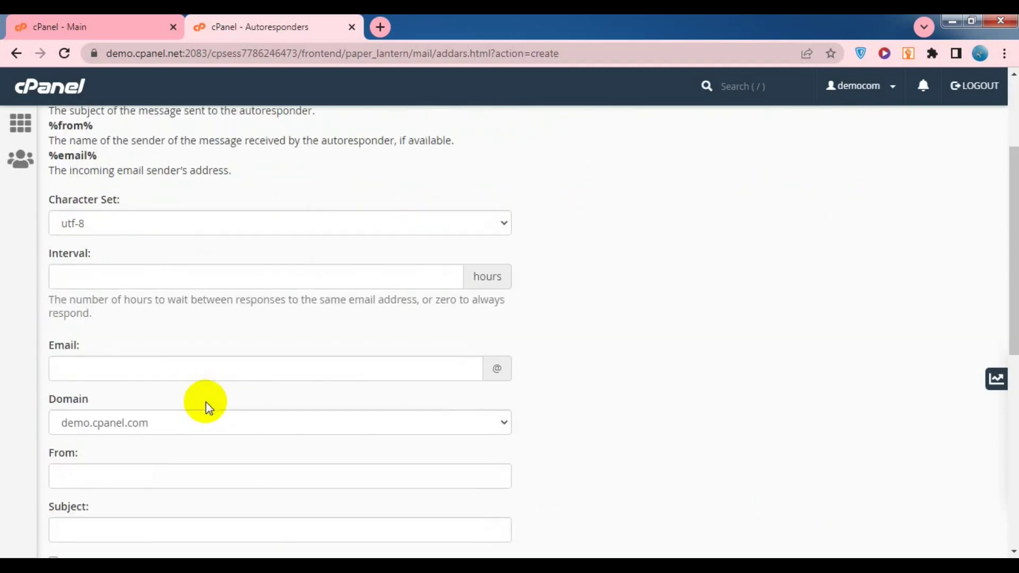
Step: Open the Forwarders page in a new browser tab from the cPanel main page and close the Autoresponders tab
{"action": "left_click", "coordinate": [66, 25]}
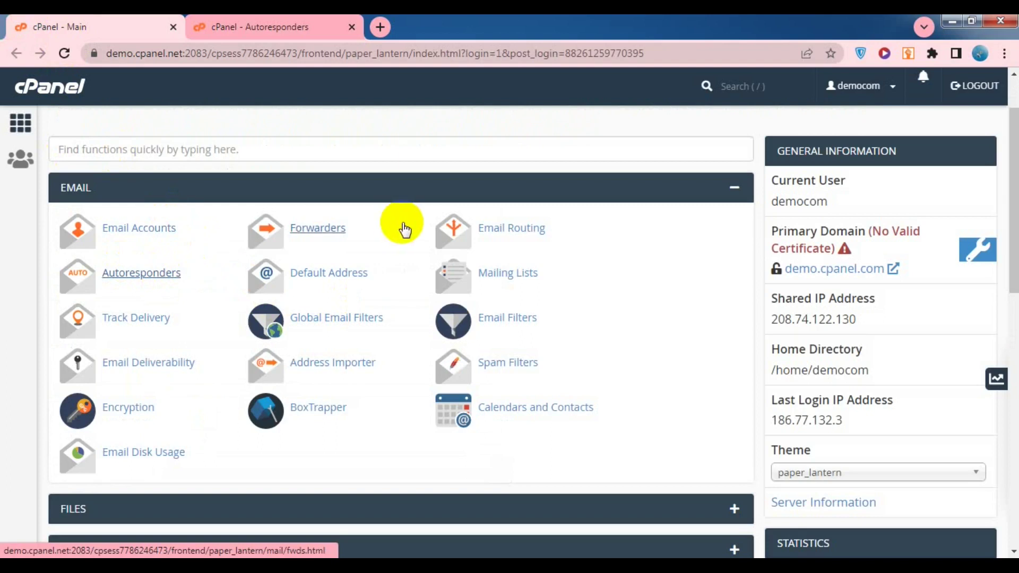
{"action": "right_click", "coordinate": [328, 230]}
{"action": "left_click", "coordinate": [366, 244]}
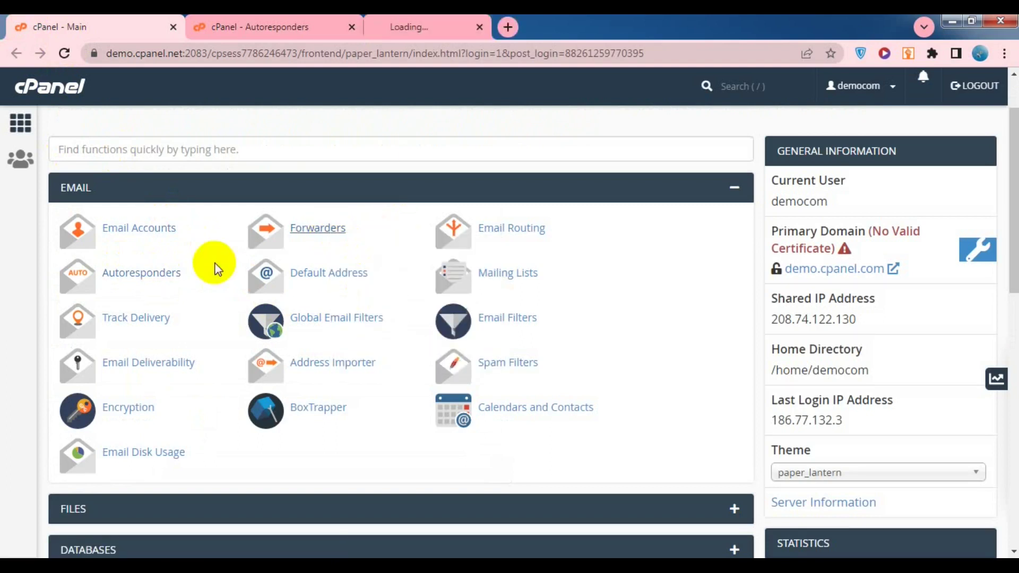
{"action": "left_click", "coordinate": [381, 27]}
{"action": "left_click", "coordinate": [352, 27]}
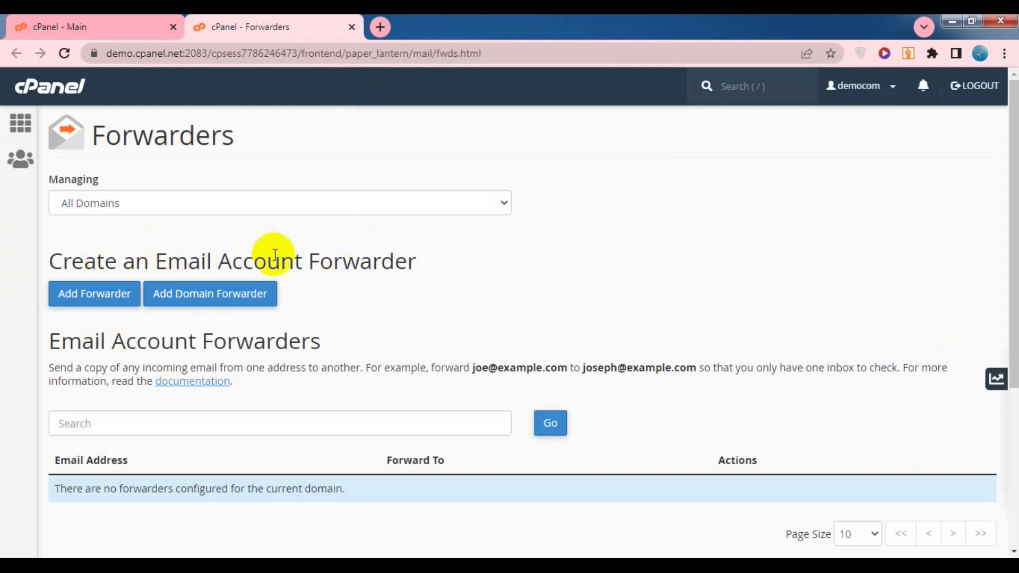
Step: Read the Email Account Forwarders explanation, including the example of forwarding mail from one address to another
{"action": "scroll", "coordinate": [371, 329], "scroll_direction": "down", "scroll_amount": 3}
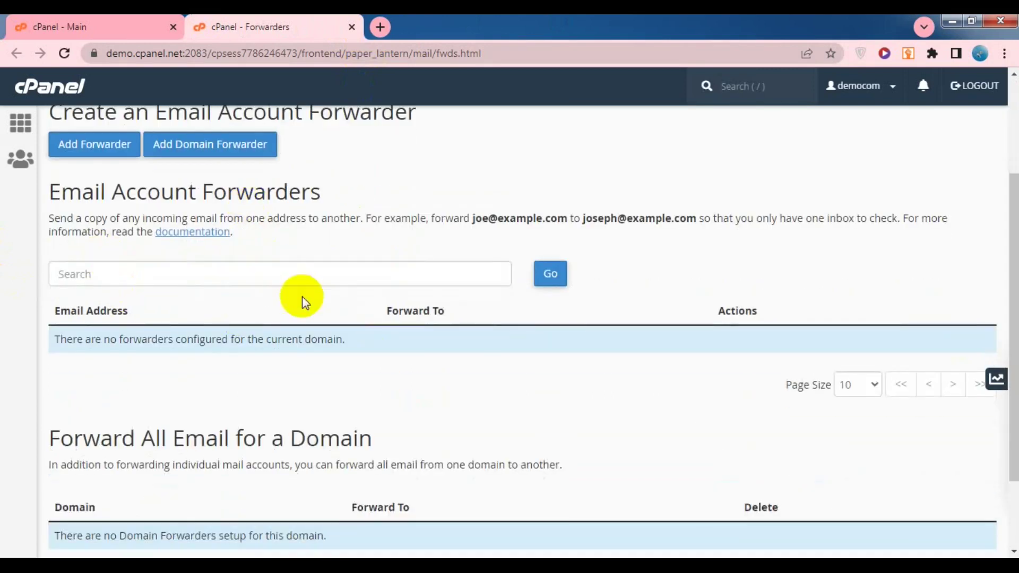
{"action": "scroll", "coordinate": [300, 296], "scroll_direction": "up", "scroll_amount": 2}
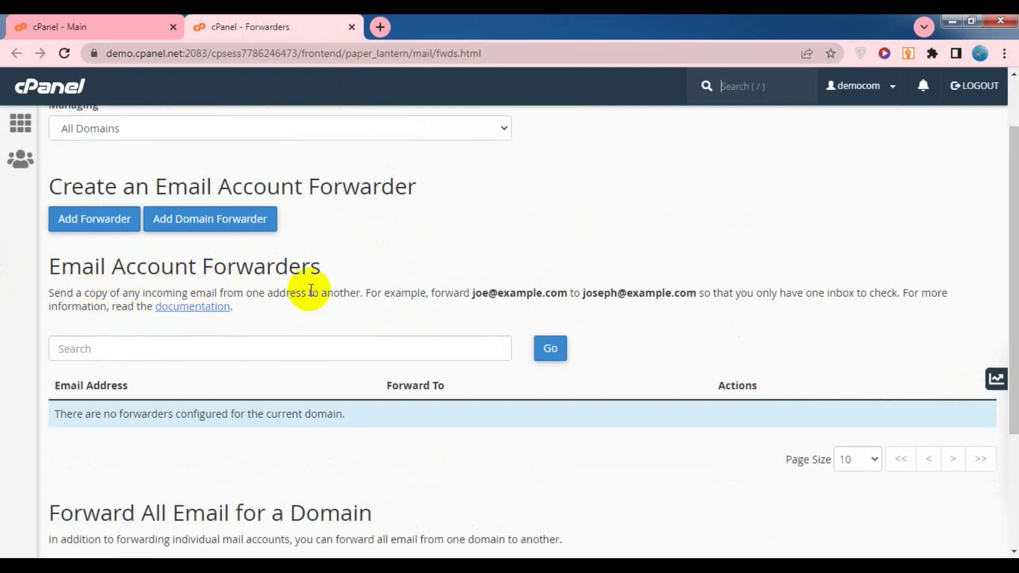
{"action": "left_click_drag", "start_coordinate": [215, 293], "coordinate": [565, 293]}
{"action": "left_click", "coordinate": [384, 294]}
{"action": "left_click", "coordinate": [376, 293]}
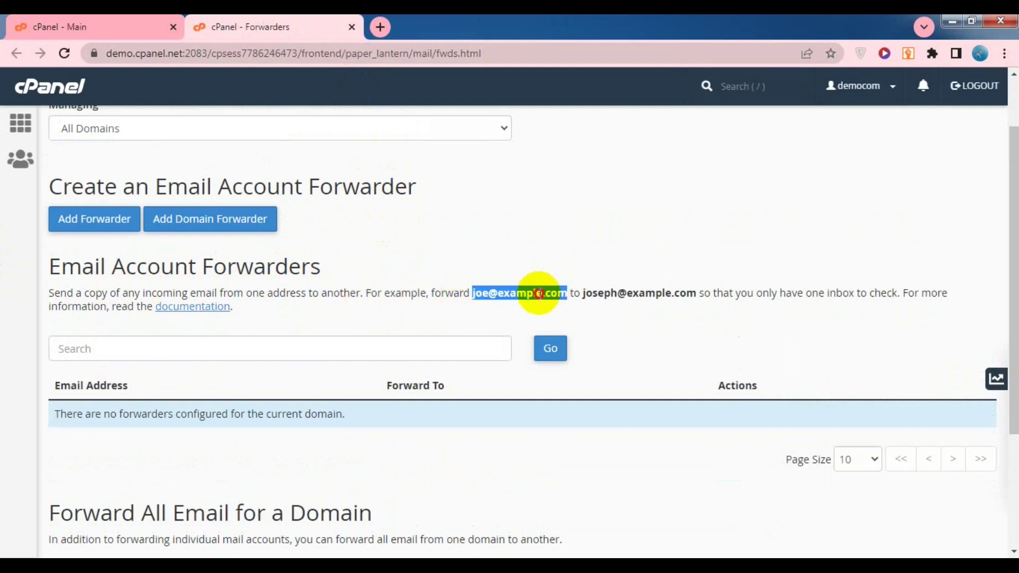
{"action": "left_click", "coordinate": [540, 293]}
{"action": "left_click_drag", "start_coordinate": [582, 293], "coordinate": [792, 291]}
{"action": "left_click", "coordinate": [702, 294]}
{"action": "left_click", "coordinate": [696, 298]}
{"action": "left_click", "coordinate": [805, 295]}
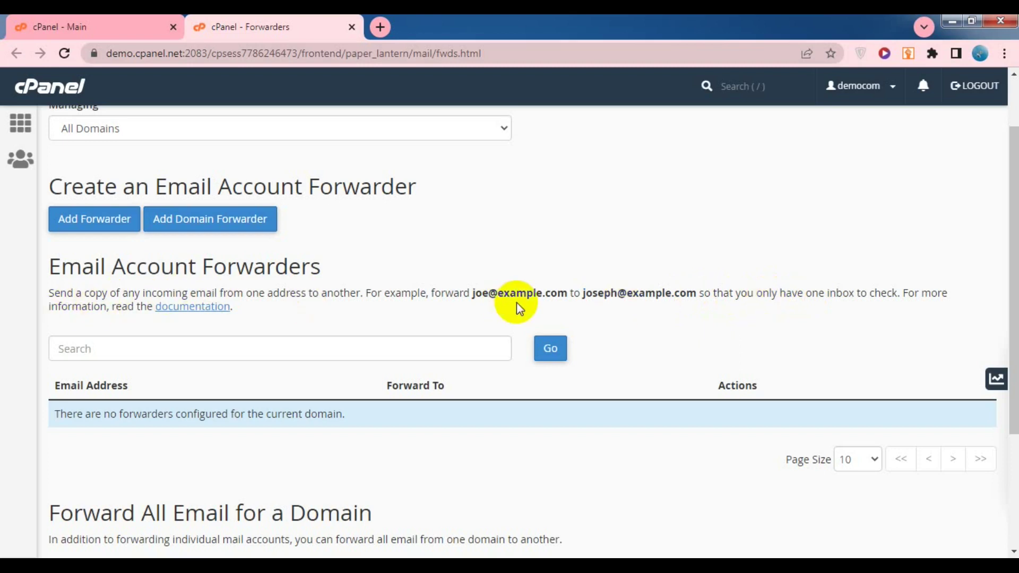
{"action": "left_click_drag", "start_coordinate": [474, 295], "coordinate": [557, 293]}
{"action": "left_click", "coordinate": [536, 293]}
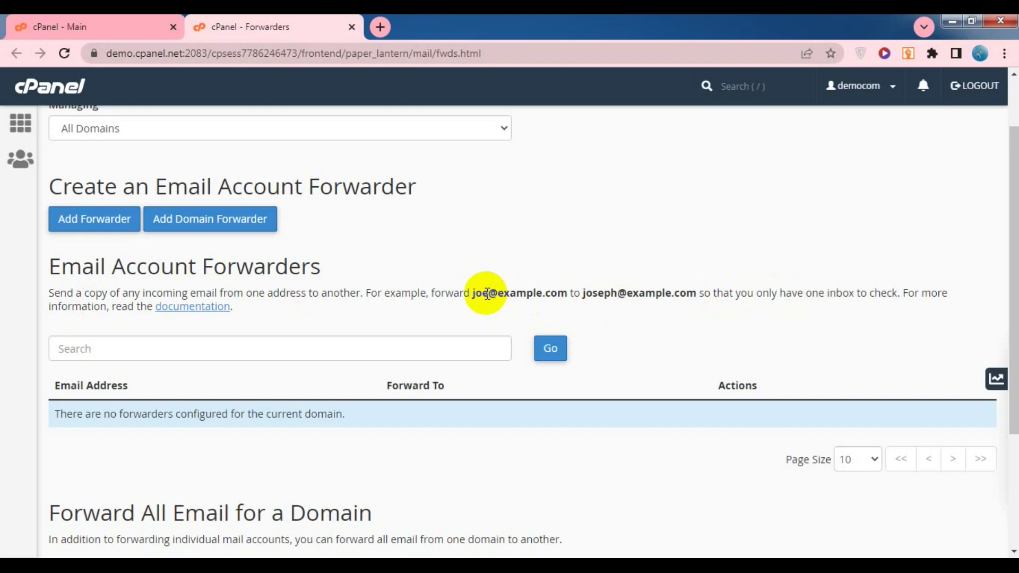
{"action": "left_click_drag", "start_coordinate": [472, 294], "coordinate": [567, 292]}
{"action": "left_click", "coordinate": [471, 293]}
{"action": "left_click", "coordinate": [564, 292]}
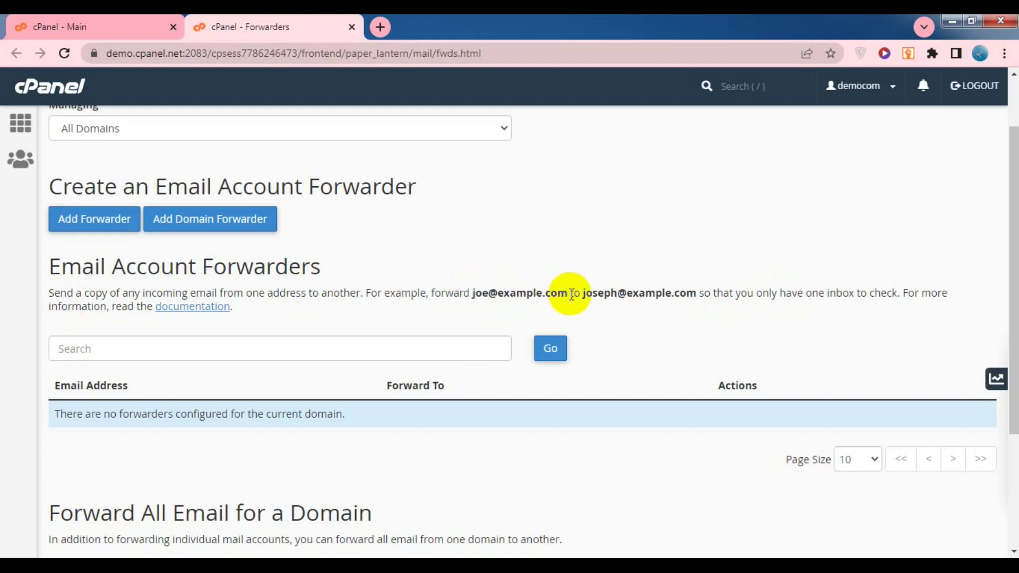
{"action": "left_click_drag", "start_coordinate": [584, 292], "coordinate": [695, 293]}
{"action": "left_click", "coordinate": [645, 291]}
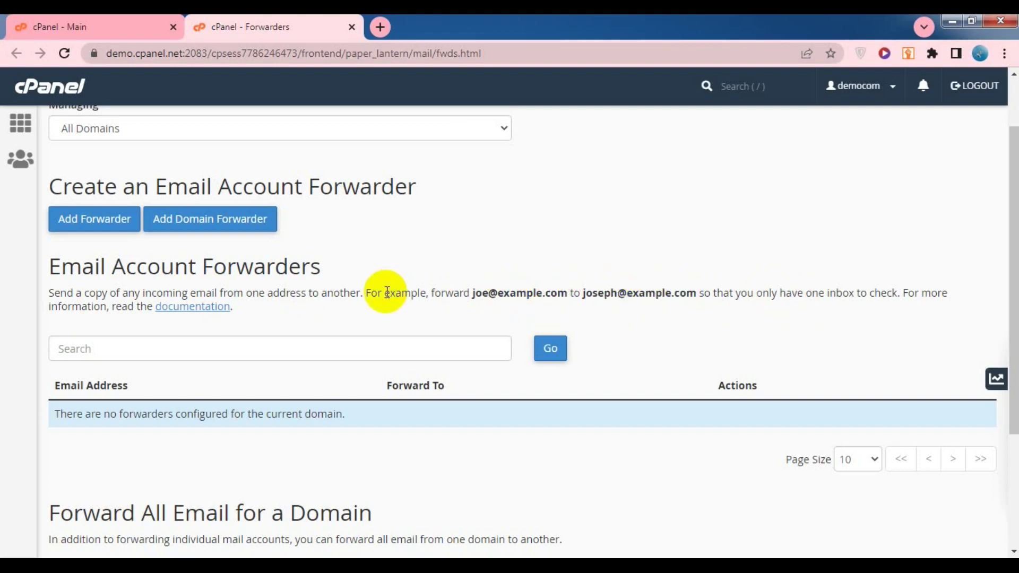
Step: Open the form for adding a new email forwarder and activate its Address to Forward field
{"action": "scroll", "coordinate": [386, 291], "scroll_direction": "down", "scroll_amount": 3}
{"action": "scroll", "coordinate": [387, 291], "scroll_direction": "up", "scroll_amount": 2}
{"action": "scroll", "coordinate": [387, 292], "scroll_direction": "down", "scroll_amount": 1}
{"action": "scroll", "coordinate": [387, 292], "scroll_direction": "up", "scroll_amount": 4}
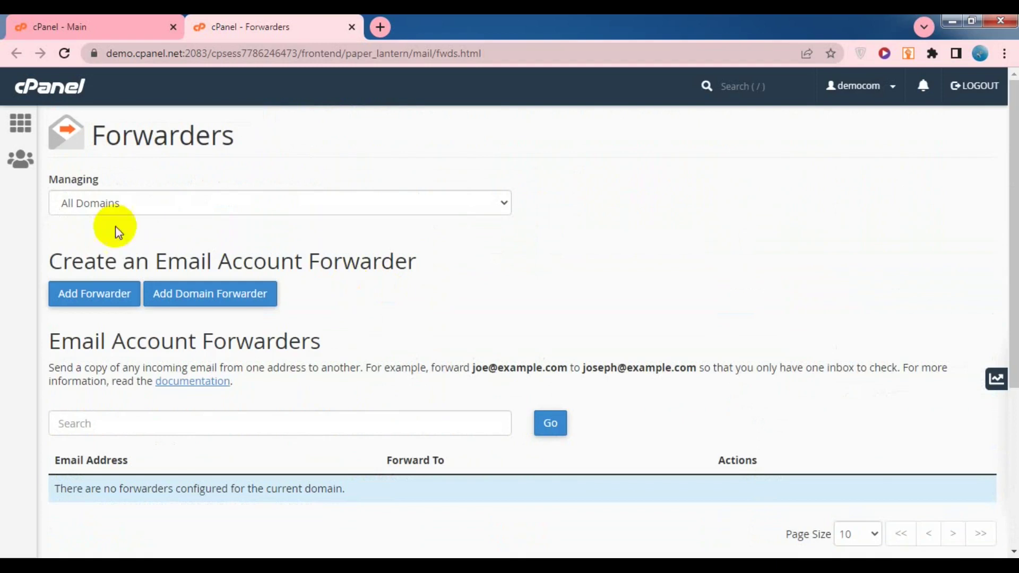
{"action": "left_click", "coordinate": [91, 293]}
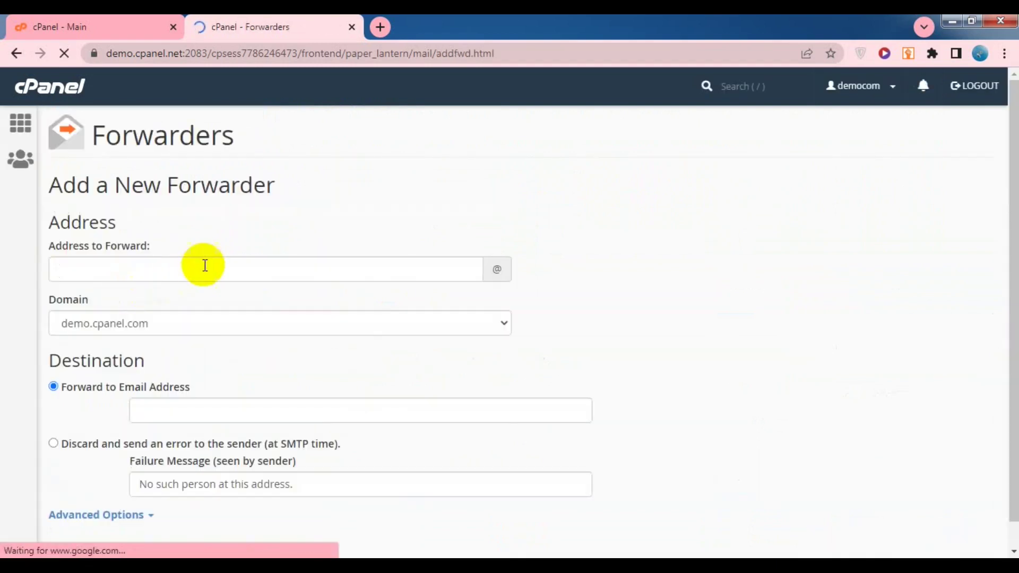
{"action": "left_click", "coordinate": [202, 268]}
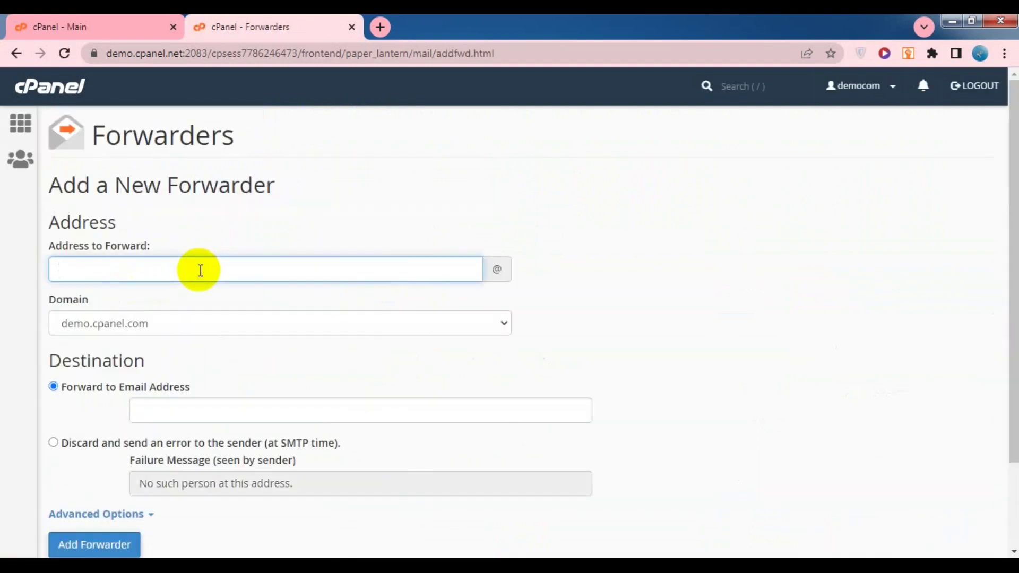
Step: Examine the new forwarder form's address, domain and destination options, including where the forwarding email address goes
{"action": "scroll", "coordinate": [199, 270], "scroll_direction": "down", "scroll_amount": 1}
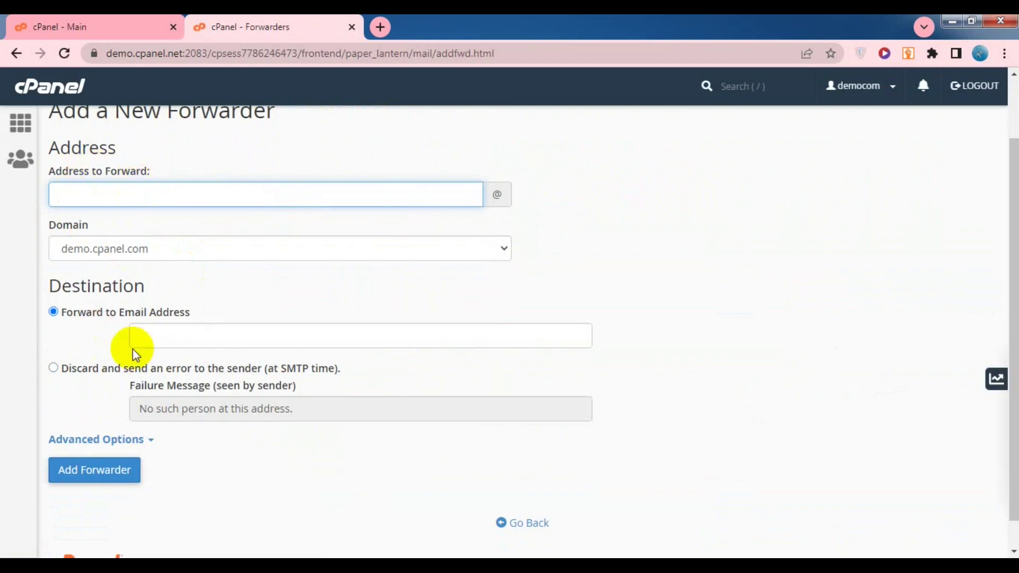
{"action": "left_click", "coordinate": [213, 341]}
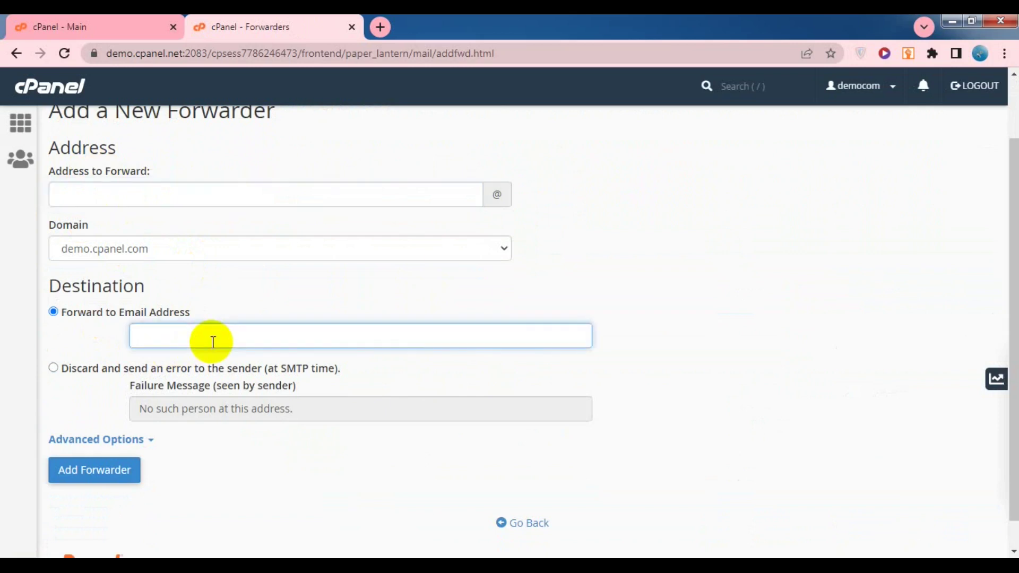
{"action": "scroll", "coordinate": [213, 342], "scroll_direction": "up", "scroll_amount": 2}
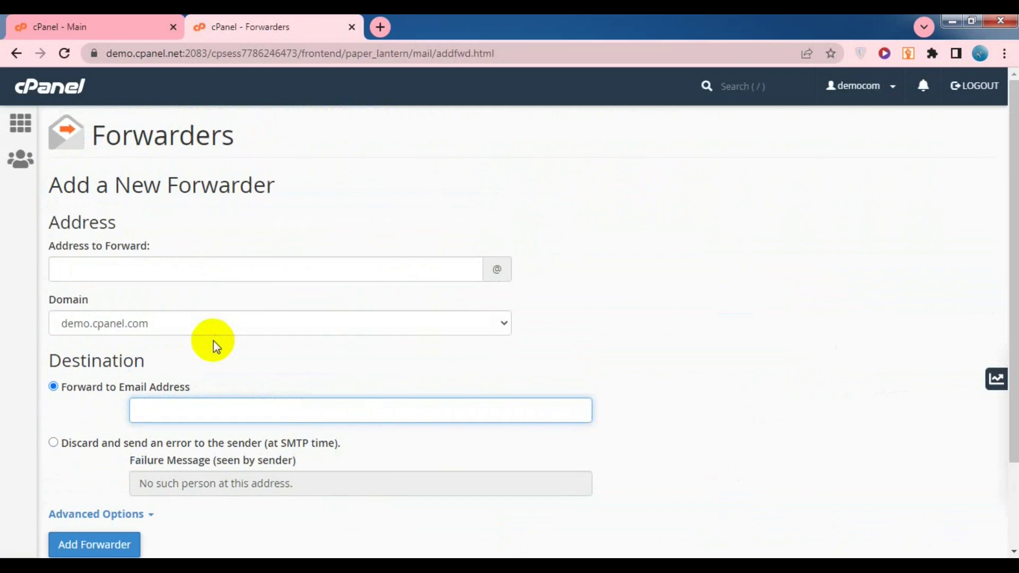
{"action": "scroll", "coordinate": [216, 347], "scroll_direction": "down", "scroll_amount": 2}
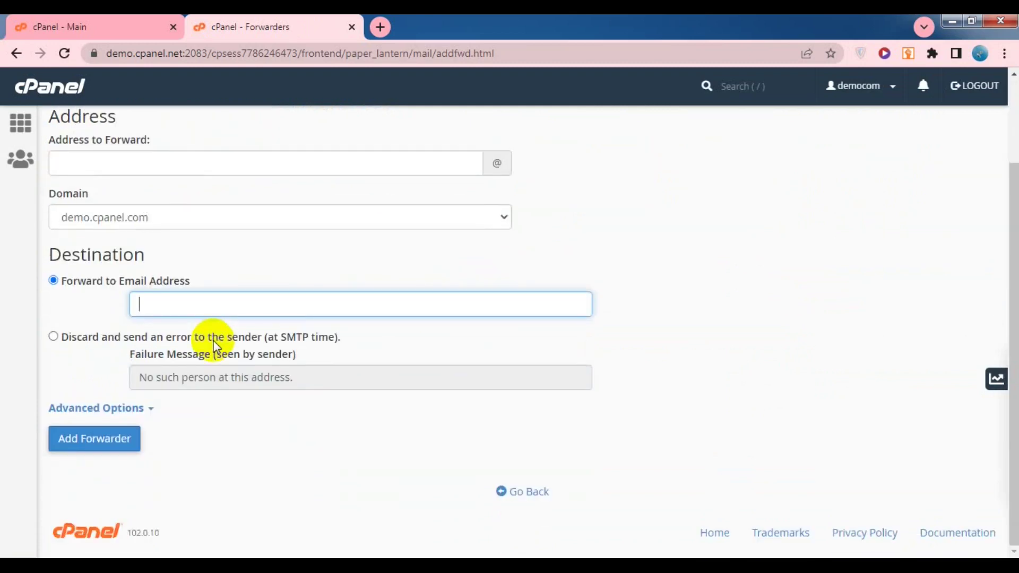
{"action": "scroll", "coordinate": [216, 347], "scroll_direction": "up", "scroll_amount": 2}
{"action": "scroll", "coordinate": [159, 485], "scroll_direction": "down", "scroll_amount": 2}
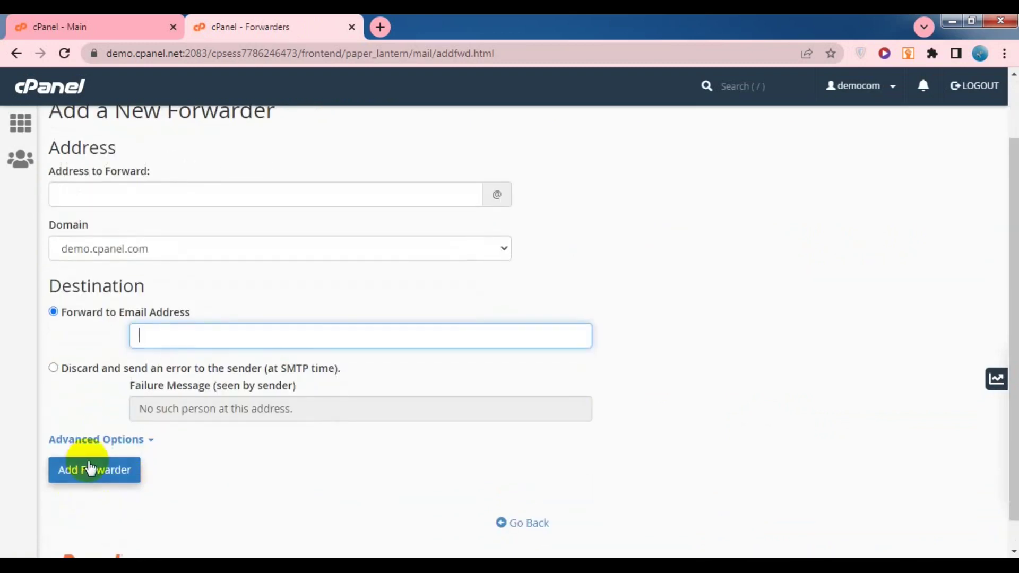
{"action": "scroll", "coordinate": [186, 474], "scroll_direction": "up", "scroll_amount": 1}
{"action": "scroll", "coordinate": [181, 473], "scroll_direction": "down", "scroll_amount": 2}
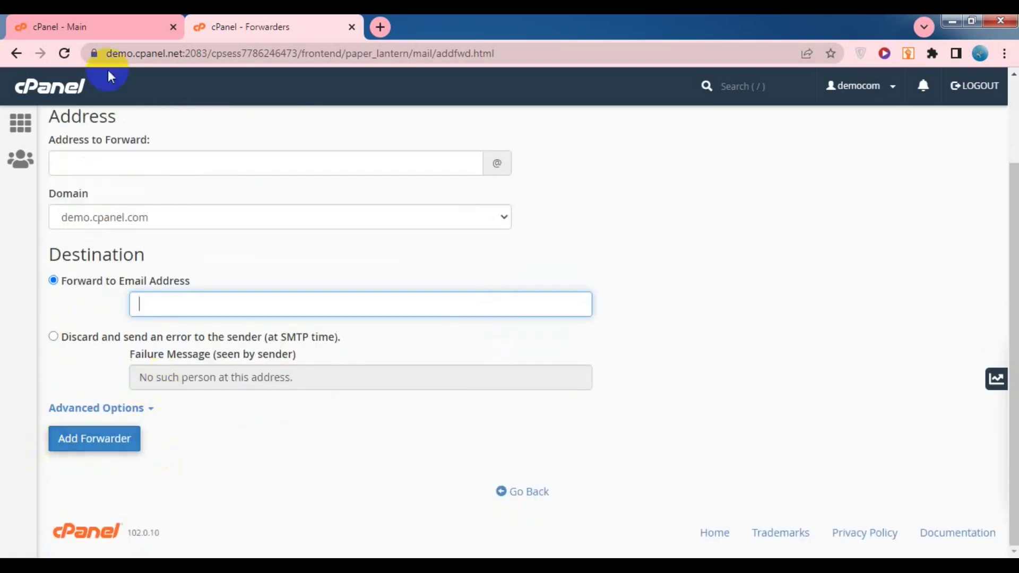
Step: Open the Email Routing page in a new browser tab from the cPanel main page and close the Forwarders tab
{"action": "left_click", "coordinate": [72, 22]}
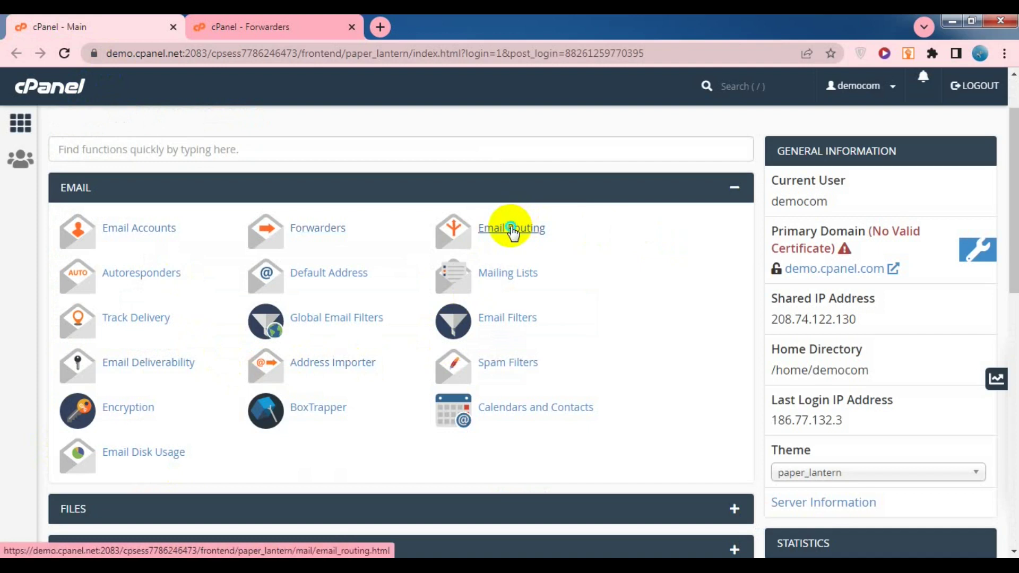
{"action": "right_click", "coordinate": [513, 232]}
{"action": "left_click", "coordinate": [541, 236]}
{"action": "left_click", "coordinate": [361, 32]}
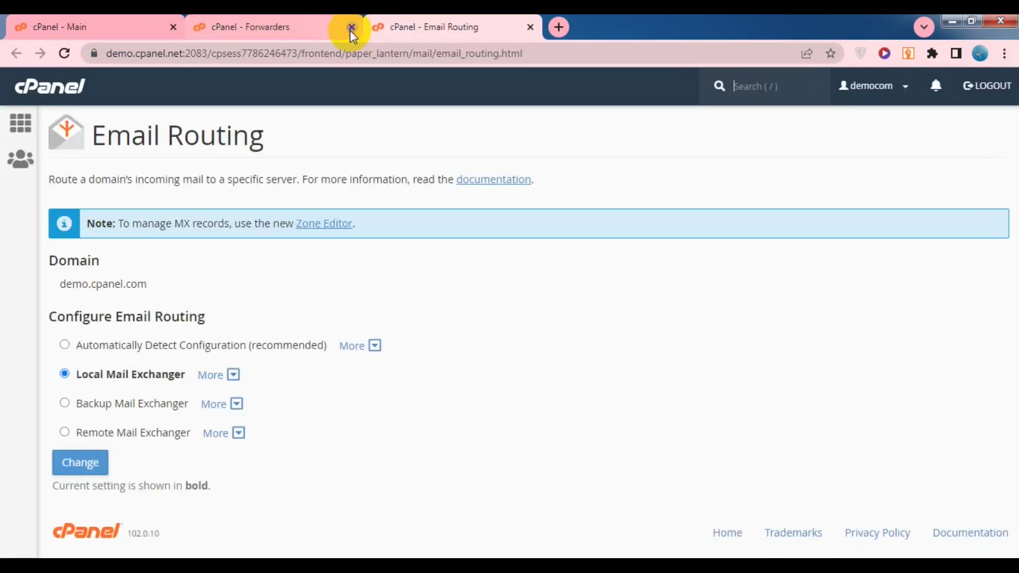
{"action": "left_click", "coordinate": [350, 27]}
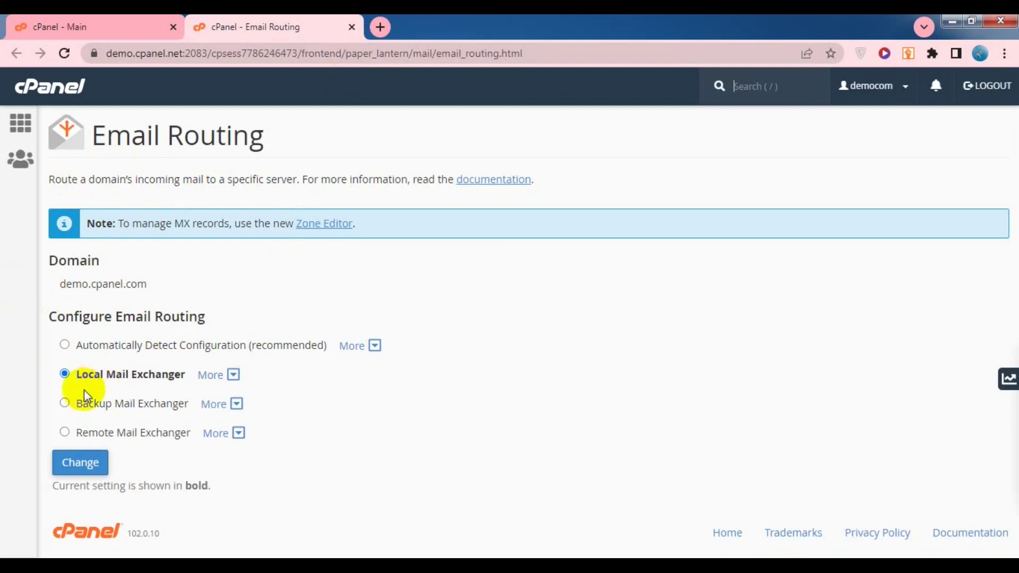
Step: Try to apply the Local Mail Exchanger routing for demo.cpanel.com and read the response
{"action": "left_click", "coordinate": [82, 464]}
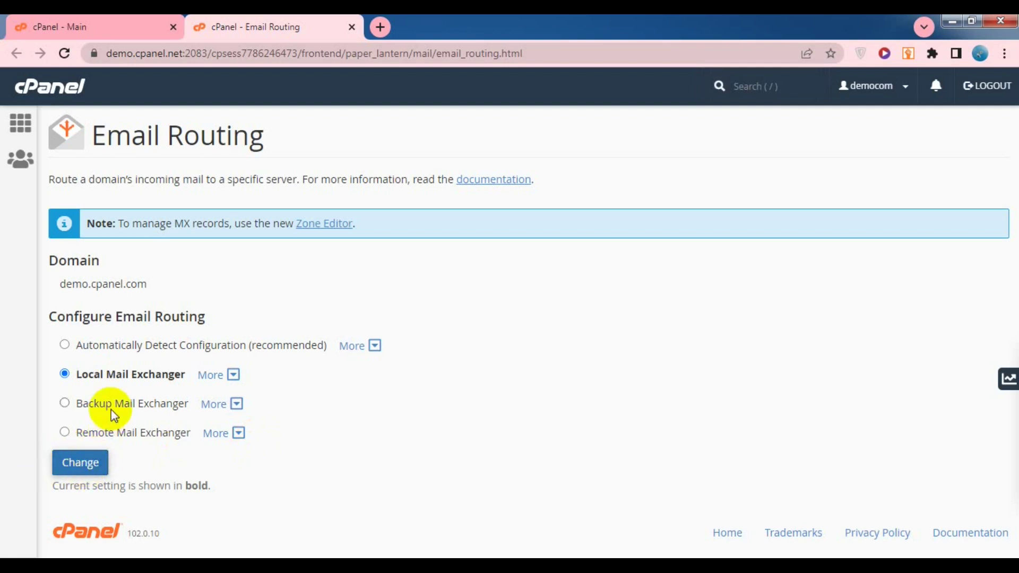
{"action": "left_click", "coordinate": [81, 463]}
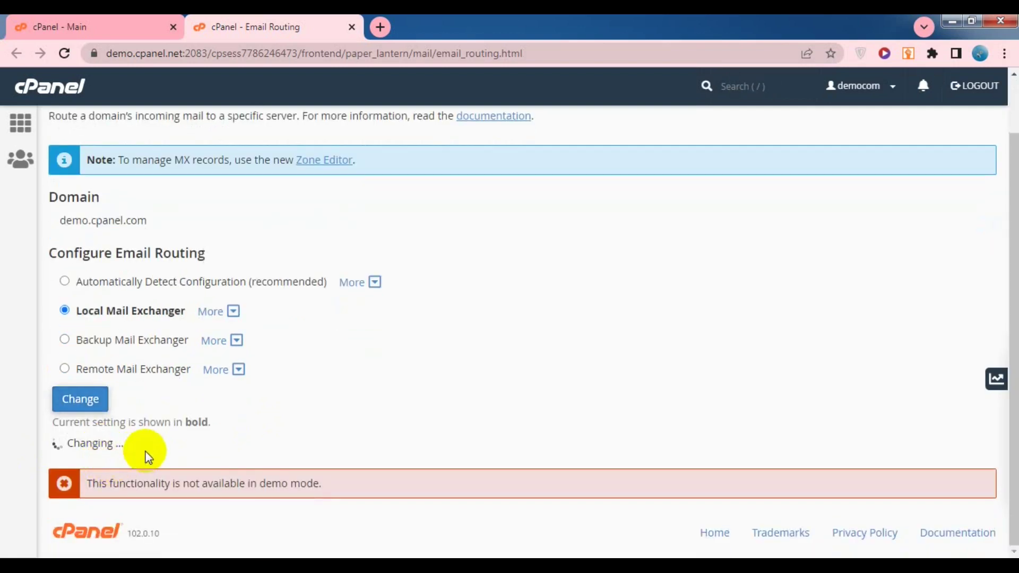
{"action": "left_click_drag", "start_coordinate": [141, 483], "coordinate": [332, 483]}
{"action": "left_click", "coordinate": [251, 487]}
{"action": "left_click", "coordinate": [227, 479]}
{"action": "scroll", "coordinate": [223, 477], "scroll_direction": "up", "scroll_amount": 1}
{"action": "scroll", "coordinate": [222, 474], "scroll_direction": "down", "scroll_amount": 1}
Step: Open the Default Address page in a new browser tab from the cPanel main page and close the Email Routing tab
{"action": "left_click", "coordinate": [80, 27]}
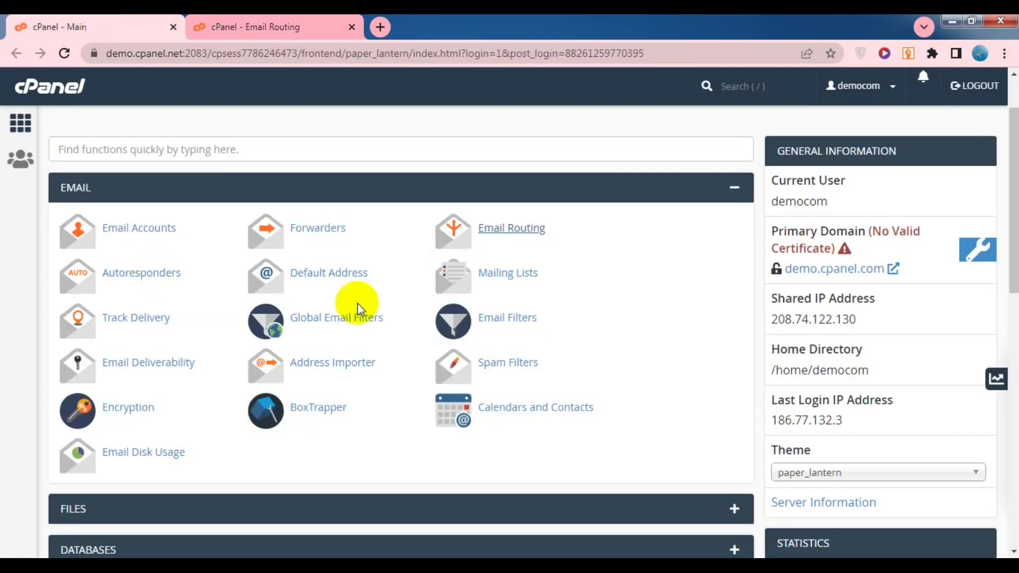
{"action": "right_click", "coordinate": [337, 279]}
{"action": "left_click", "coordinate": [372, 285]}
{"action": "left_click", "coordinate": [402, 23]}
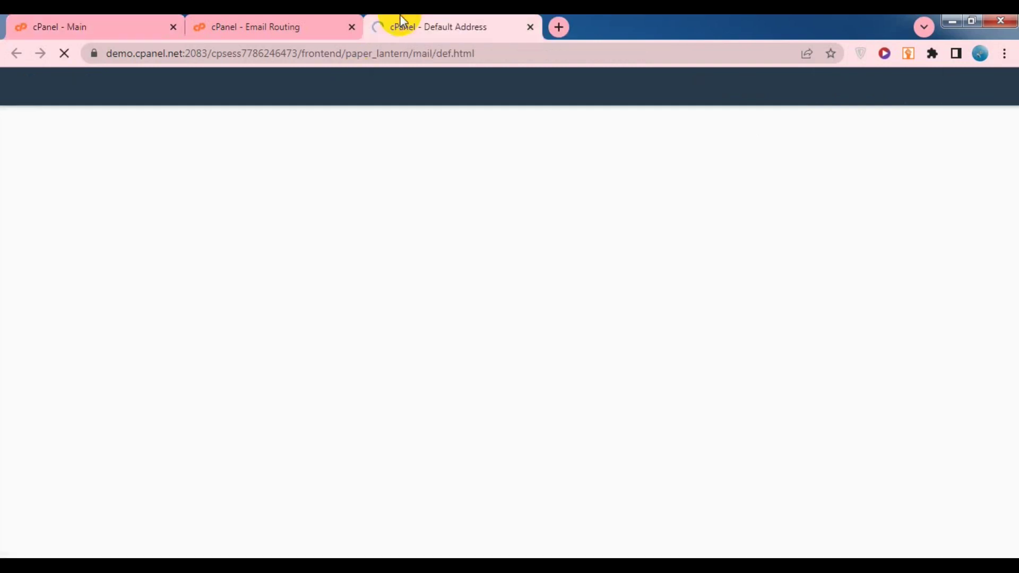
{"action": "left_click", "coordinate": [352, 26]}
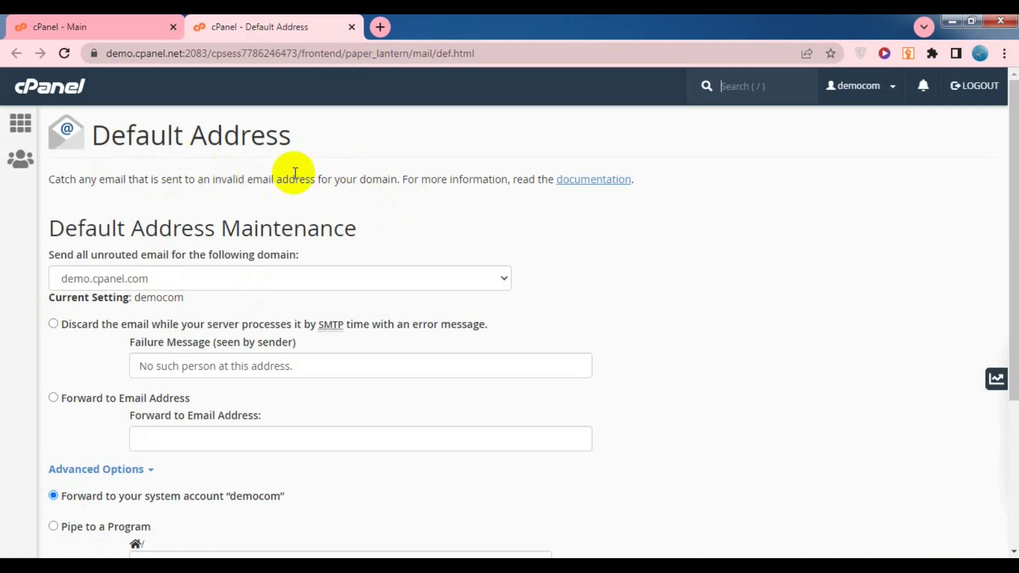
Step: Read the Default Address description, examine its options for handling unrouted email, and return to the cPanel main page
{"action": "left_click_drag", "start_coordinate": [401, 180], "coordinate": [494, 179]}
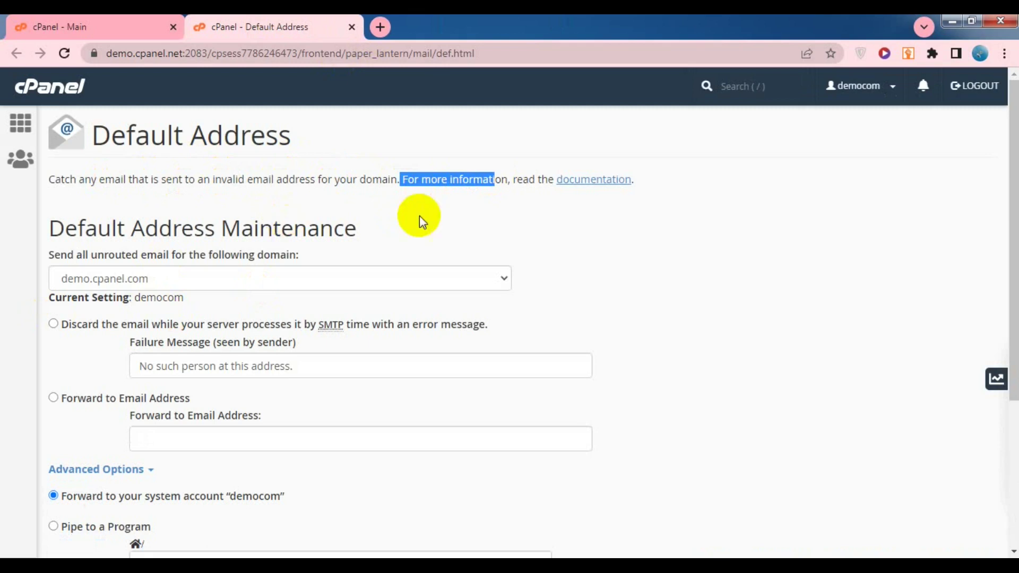
{"action": "left_click_drag", "start_coordinate": [530, 179], "coordinate": [556, 179]}
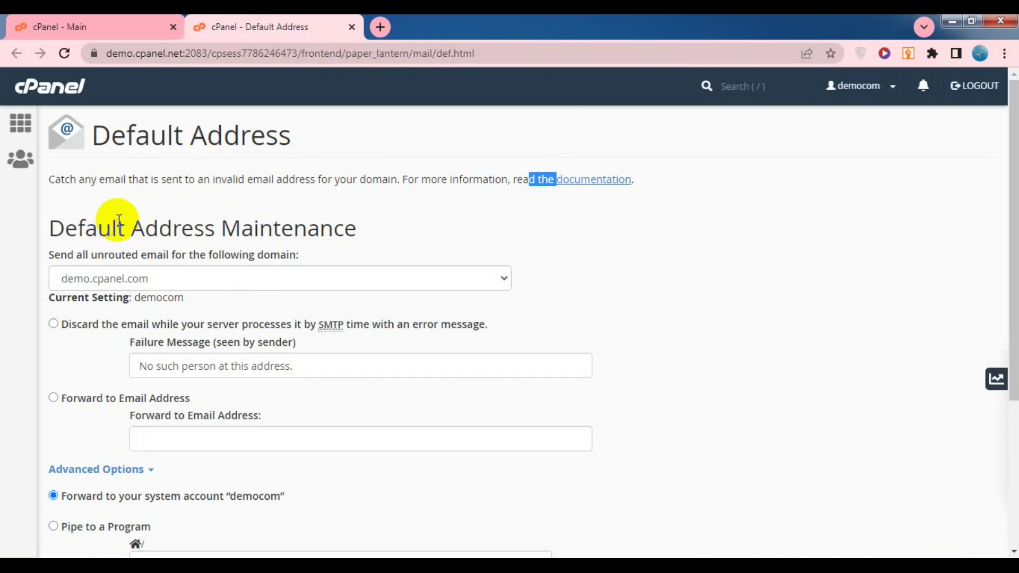
{"action": "left_click_drag", "start_coordinate": [119, 179], "coordinate": [294, 177]}
{"action": "left_click", "coordinate": [249, 181]}
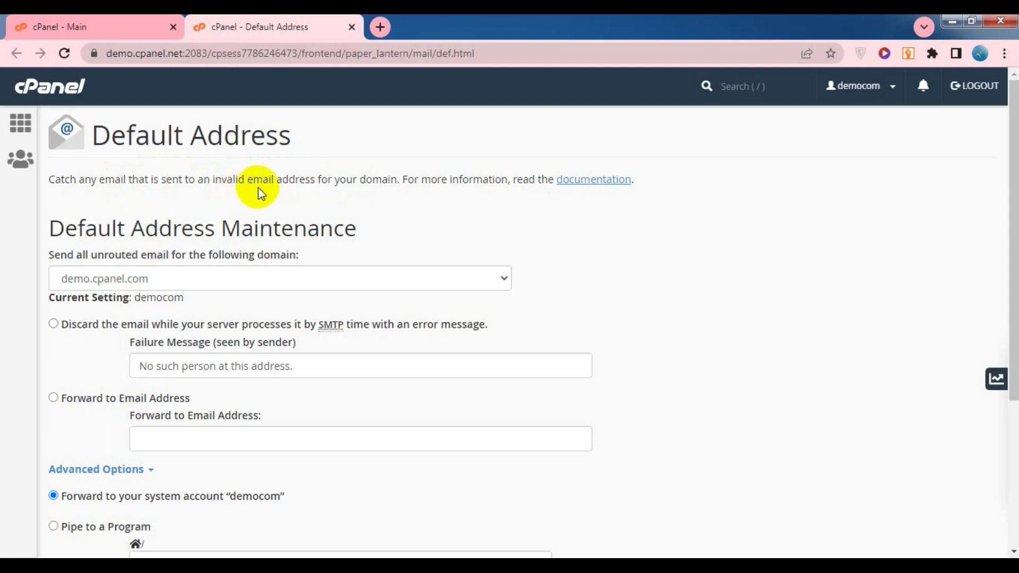
{"action": "scroll", "coordinate": [296, 227], "scroll_direction": "down", "scroll_amount": 3}
{"action": "scroll", "coordinate": [336, 271], "scroll_direction": "down", "scroll_amount": 2}
{"action": "scroll", "coordinate": [337, 271], "scroll_direction": "up", "scroll_amount": 5}
{"action": "scroll", "coordinate": [336, 271], "scroll_direction": "down", "scroll_amount": 1}
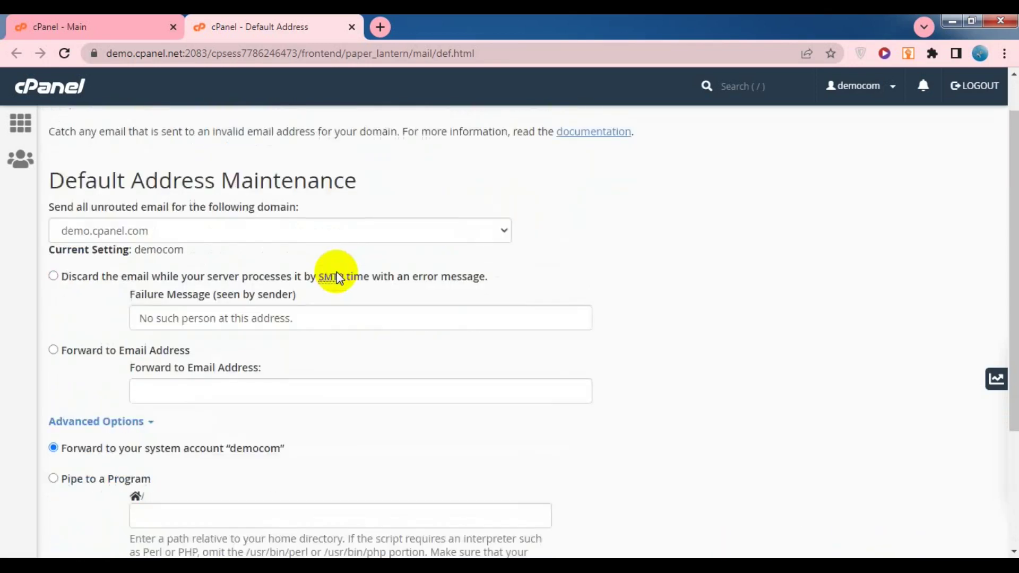
{"action": "scroll", "coordinate": [338, 276], "scroll_direction": "down", "scroll_amount": 3}
{"action": "scroll", "coordinate": [335, 276], "scroll_direction": "up", "scroll_amount": 4}
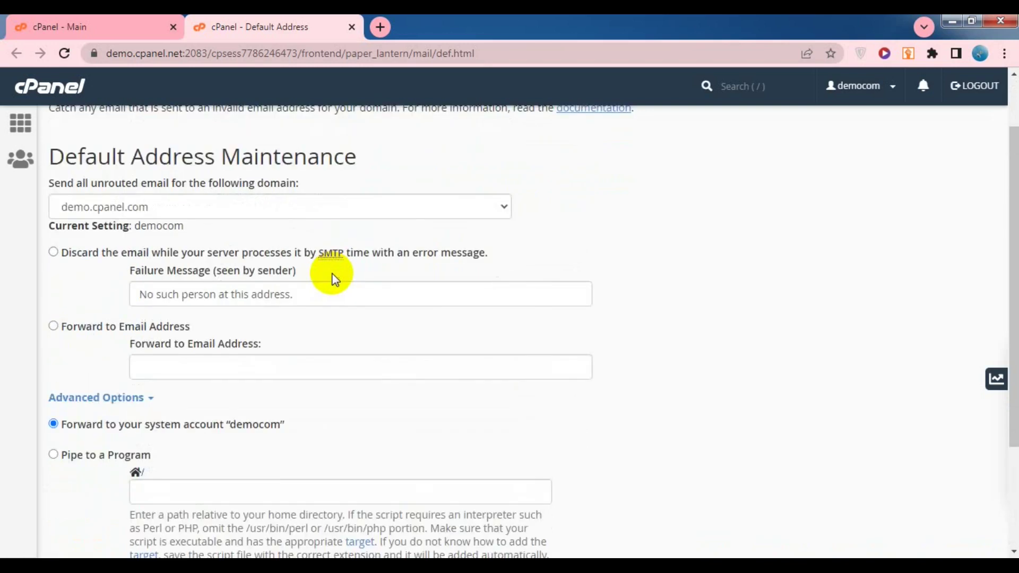
{"action": "scroll", "coordinate": [336, 280], "scroll_direction": "down", "scroll_amount": 1}
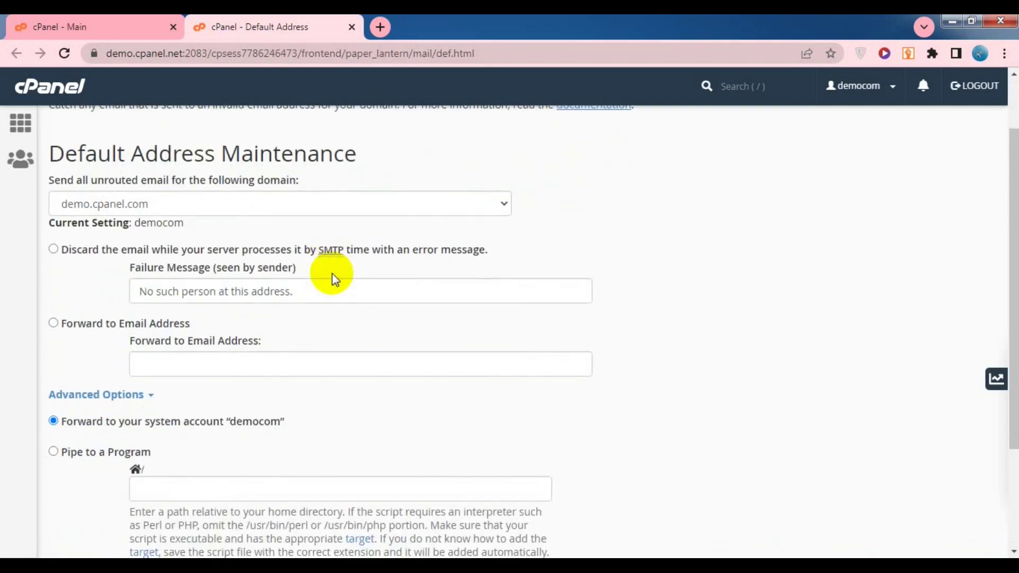
{"action": "scroll", "coordinate": [331, 276], "scroll_direction": "down", "scroll_amount": 2}
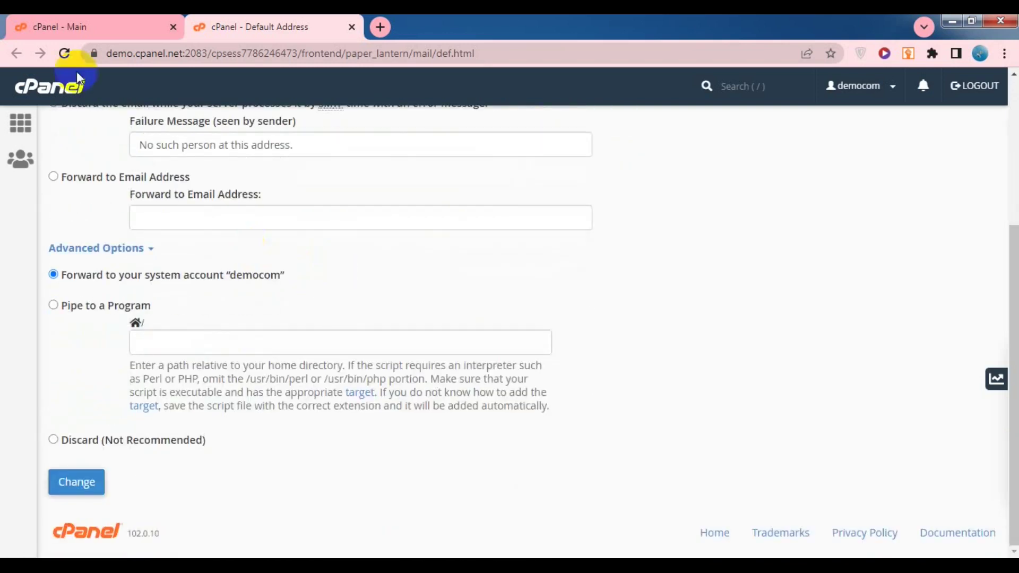
{"action": "left_click", "coordinate": [77, 29]}
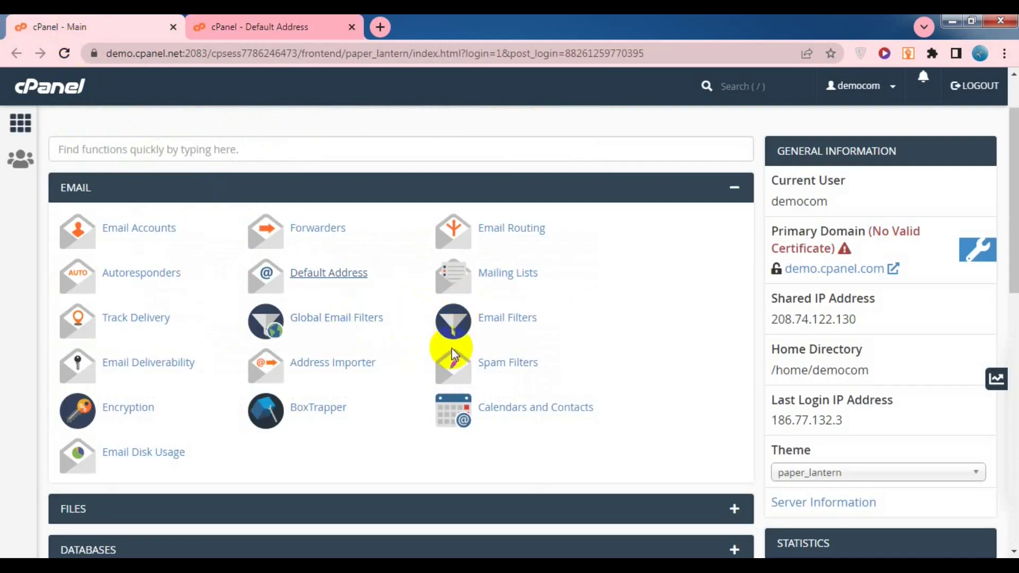
Step: Open the Email Filters and Spam Filters pages in new browser tabs from the cPanel main page
{"action": "scroll", "coordinate": [451, 350], "scroll_direction": "down", "scroll_amount": 1}
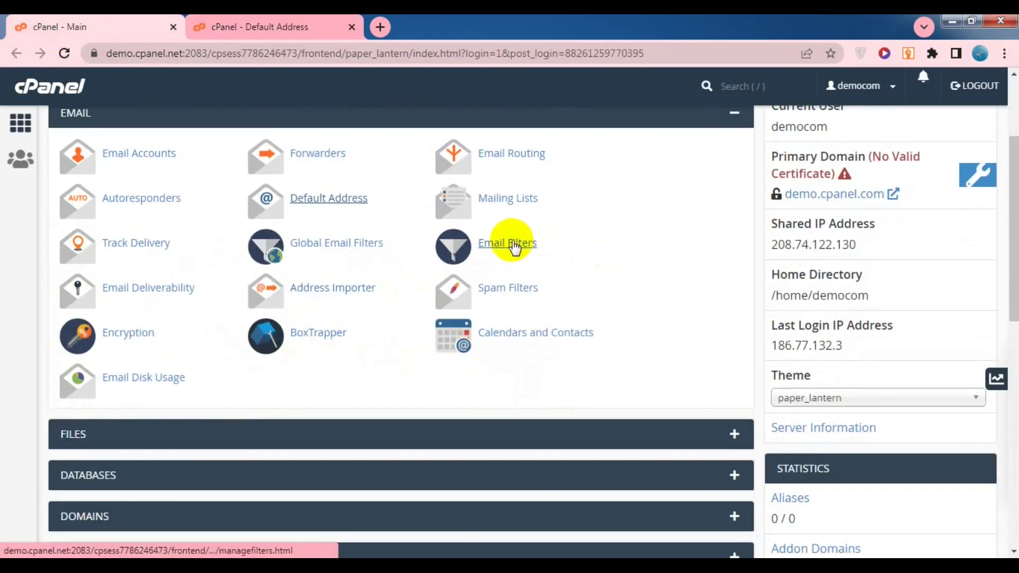
{"action": "right_click", "coordinate": [512, 245]}
{"action": "left_click", "coordinate": [535, 251]}
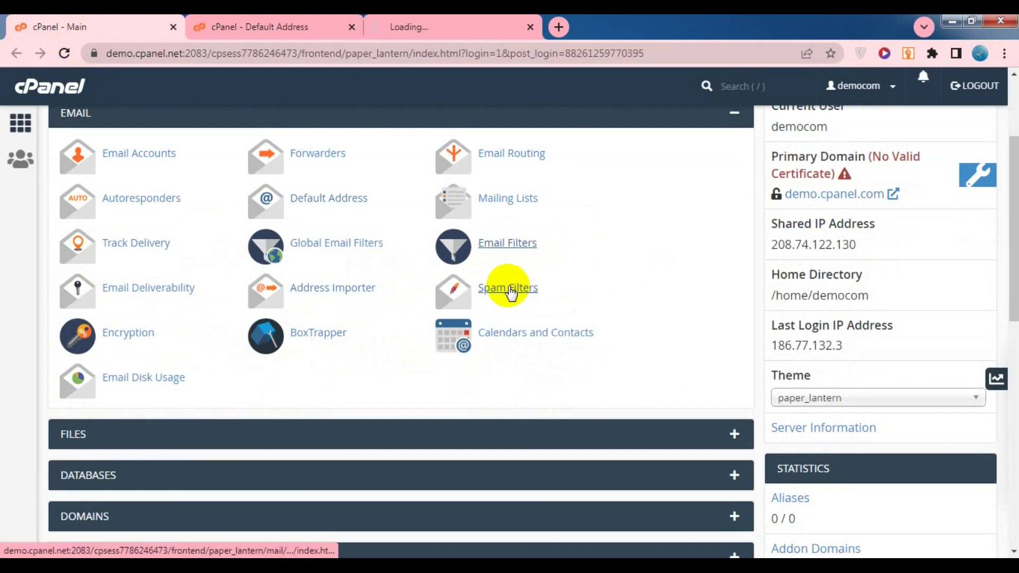
{"action": "right_click", "coordinate": [510, 290]}
{"action": "left_click", "coordinate": [539, 295]}
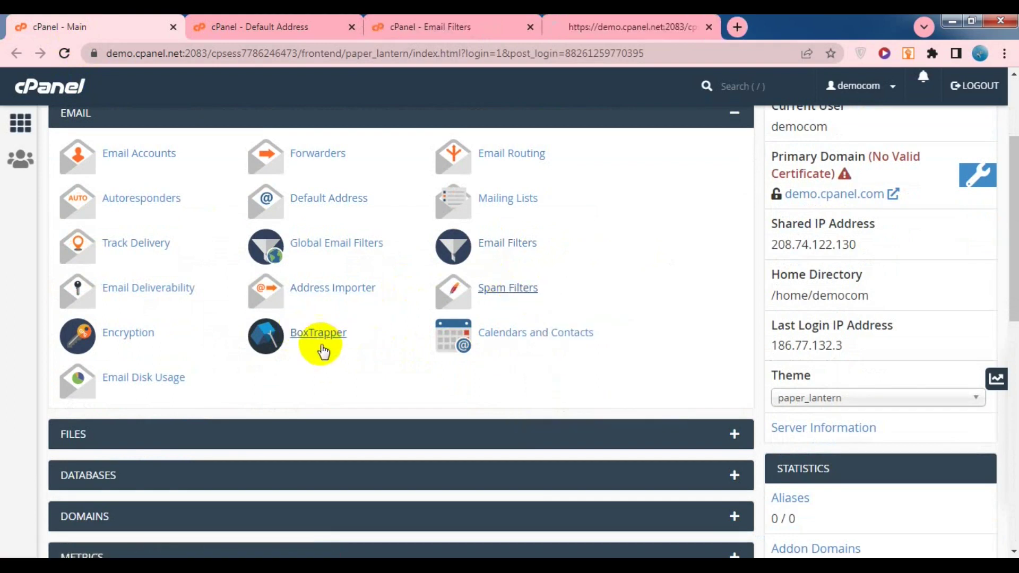
{"action": "scroll", "coordinate": [383, 355], "scroll_direction": "up", "scroll_amount": 2}
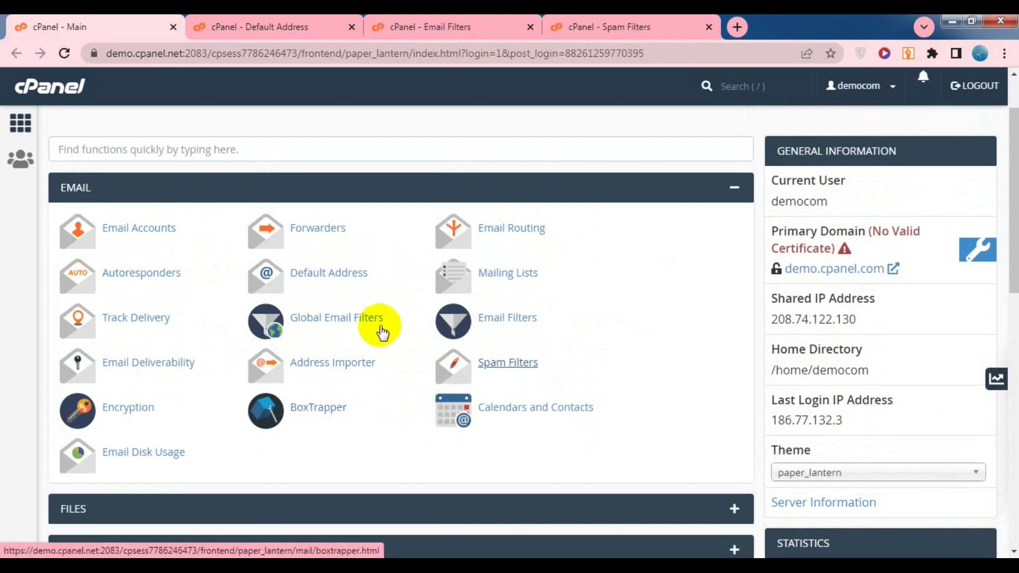
Step: Close the Default Address tab and bring up the Email Filters page
{"action": "left_click", "coordinate": [282, 24]}
{"action": "left_click", "coordinate": [420, 25]}
{"action": "left_click", "coordinate": [351, 27]}
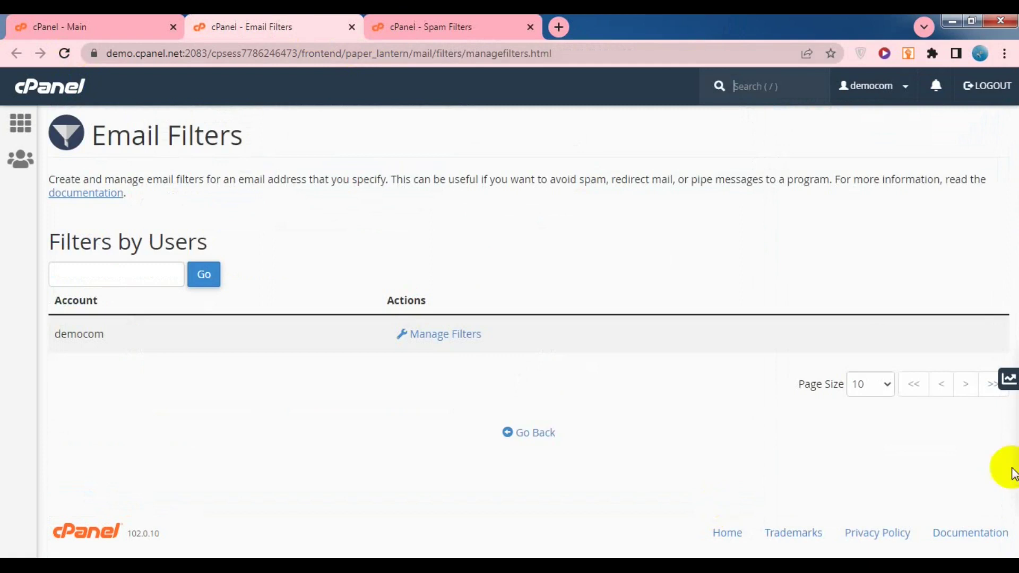
Step: Read the Email Filters description of creating and managing filters for a specified email address
{"action": "left_click_drag", "start_coordinate": [166, 180], "coordinate": [483, 178]}
{"action": "left_click", "coordinate": [330, 175]}
{"action": "left_click", "coordinate": [325, 186]}
{"action": "left_click", "coordinate": [395, 180]}
{"action": "left_click", "coordinate": [371, 179]}
{"action": "left_click_drag", "start_coordinate": [393, 181], "coordinate": [477, 179]}
{"action": "left_click", "coordinate": [546, 177]}
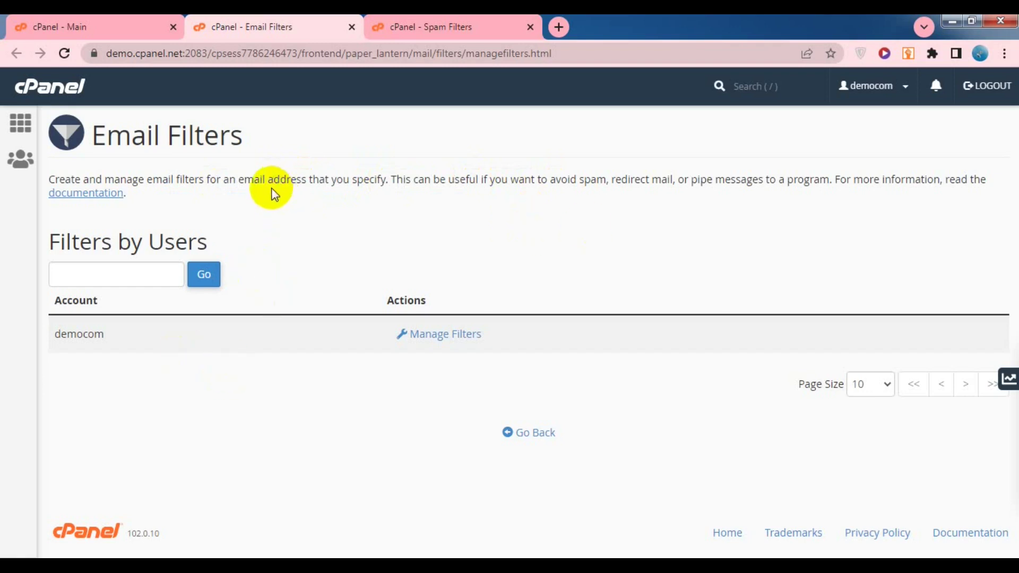
Step: Compare the Spam Filters page with the Email Filters page, ending on Email Filters
{"action": "left_click", "coordinate": [404, 22]}
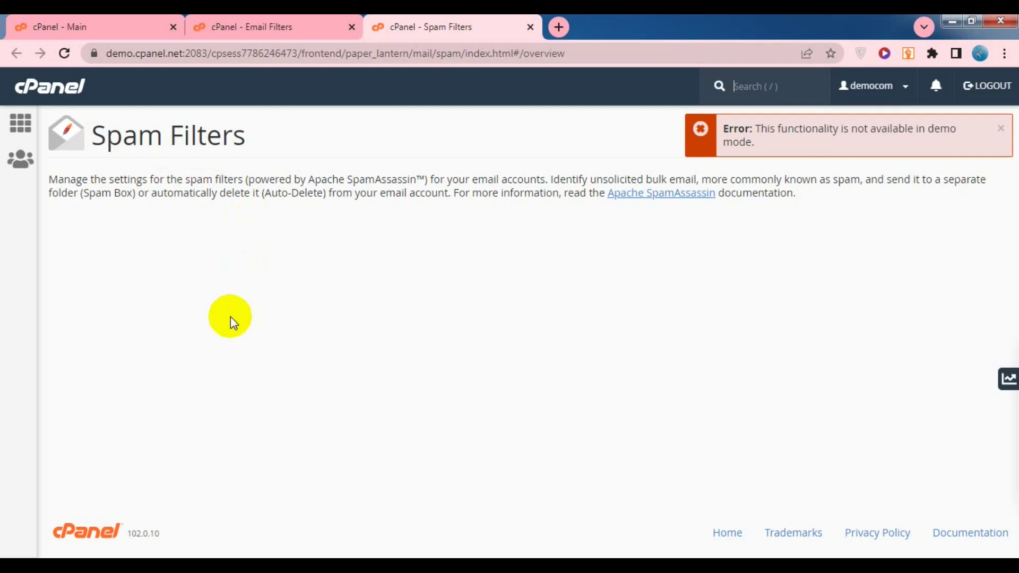
{"action": "left_click", "coordinate": [246, 21]}
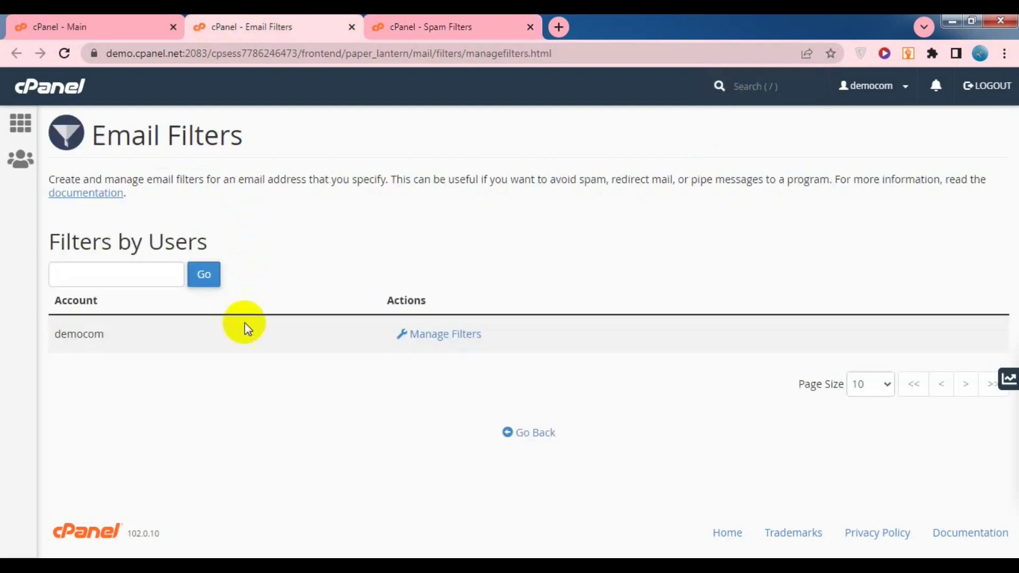
{"action": "left_click", "coordinate": [397, 26]}
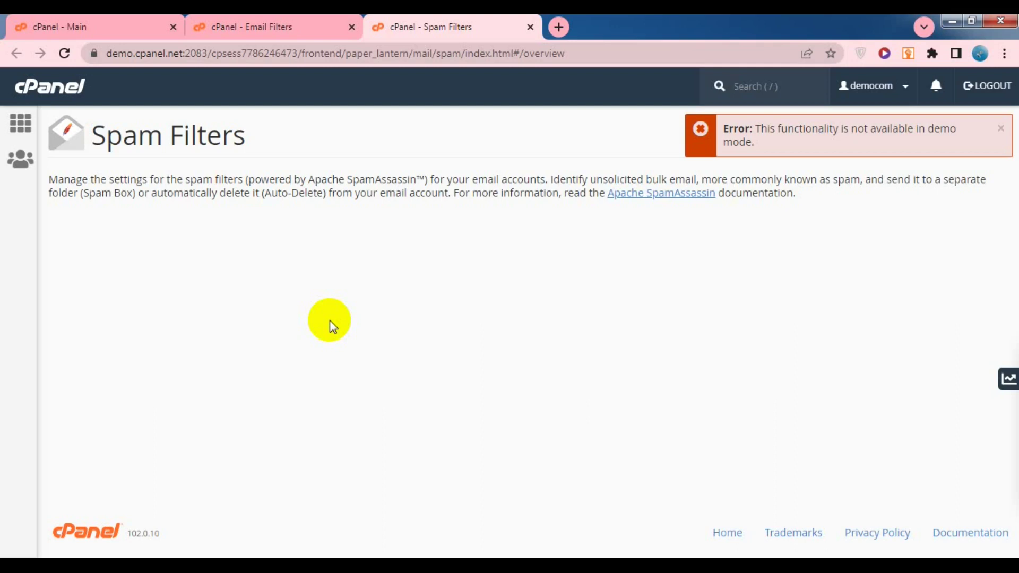
{"action": "left_click", "coordinate": [230, 18]}
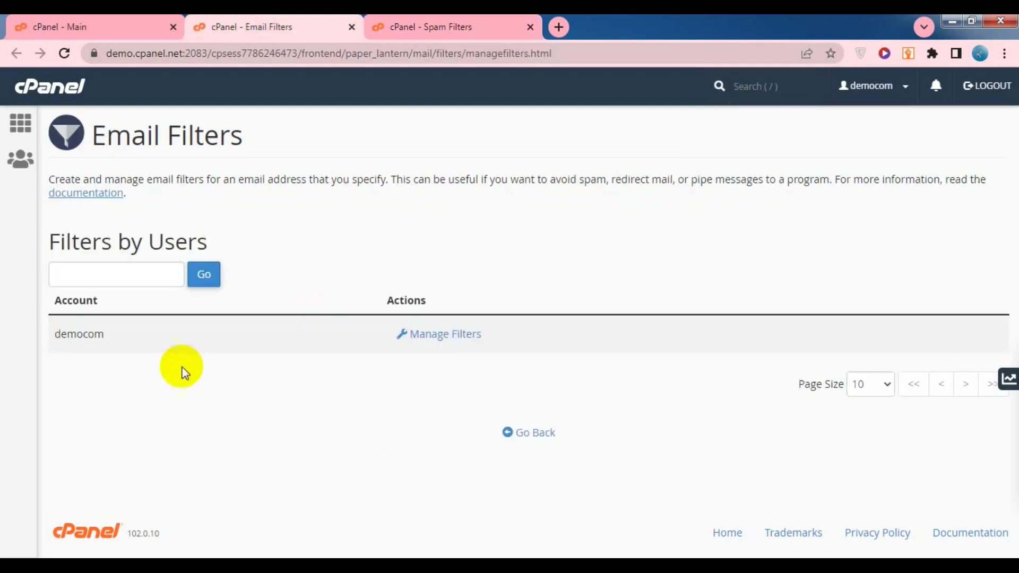
{"action": "left_click", "coordinate": [421, 20]}
{"action": "left_click", "coordinate": [291, 18]}
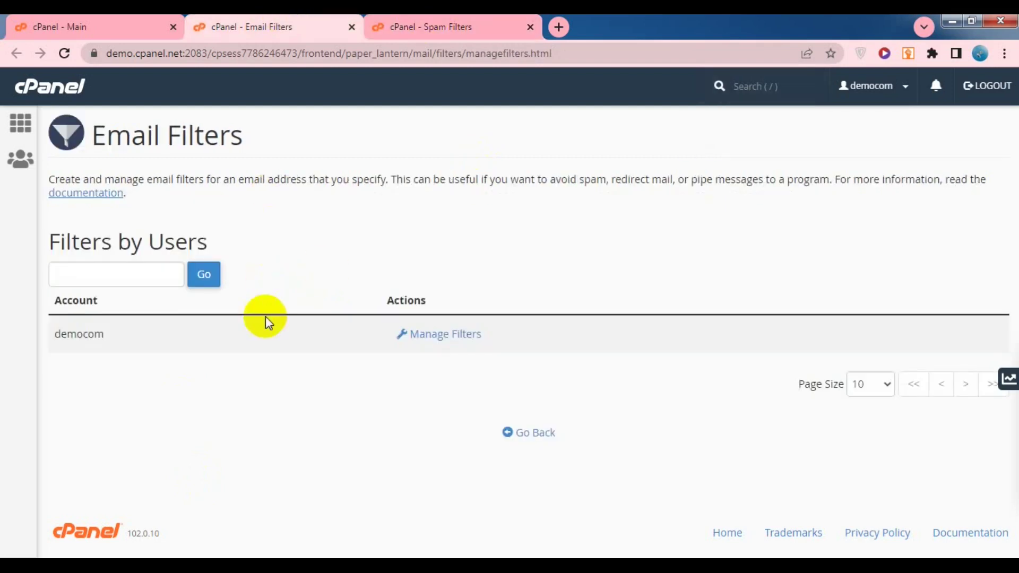
{"action": "left_click", "coordinate": [422, 21]}
{"action": "left_click", "coordinate": [249, 21]}
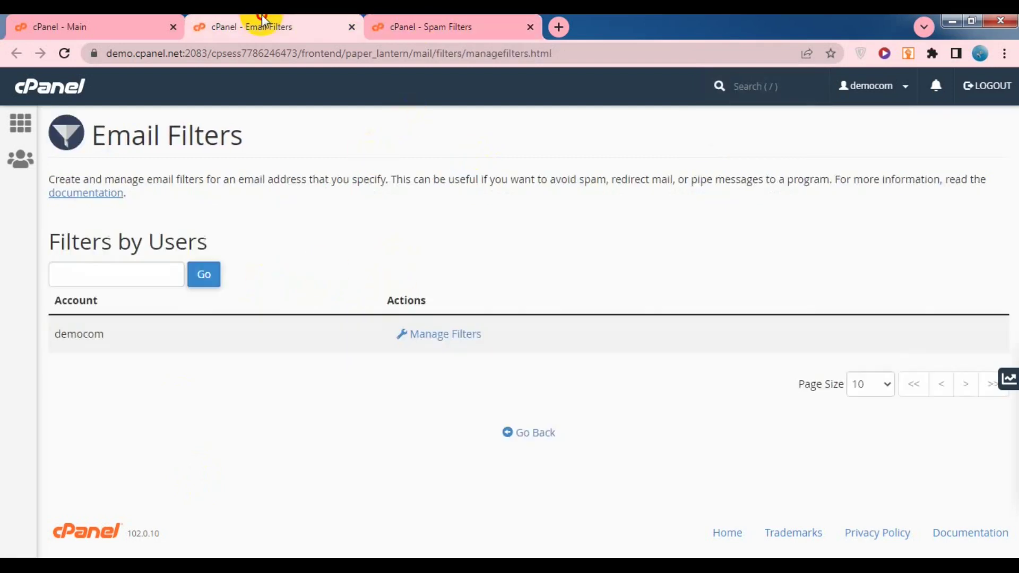